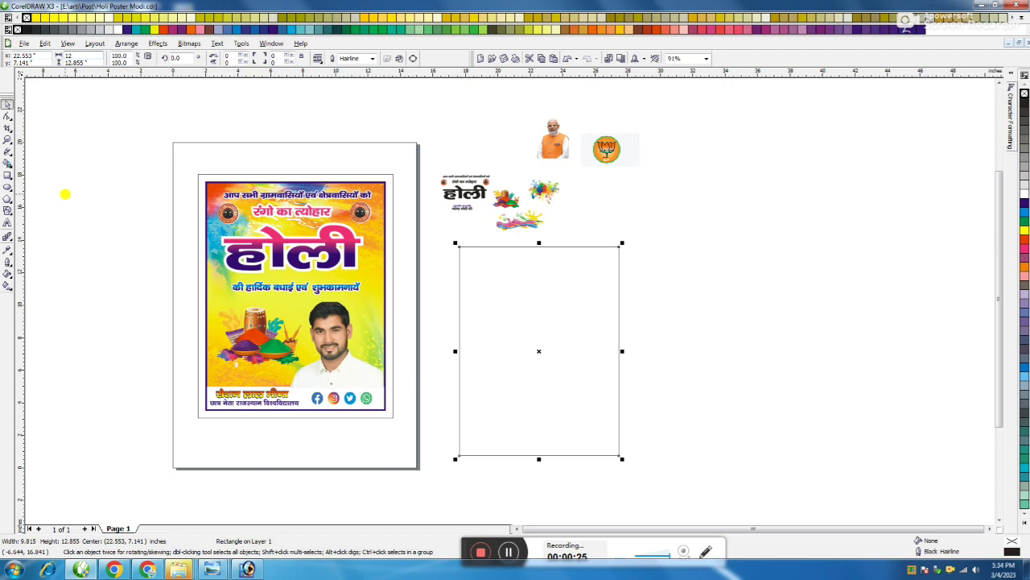
- Size the frame rectangle to 12 × 15 inches and create a centred inner rectangle of 11 × 14 inches
key("Return")
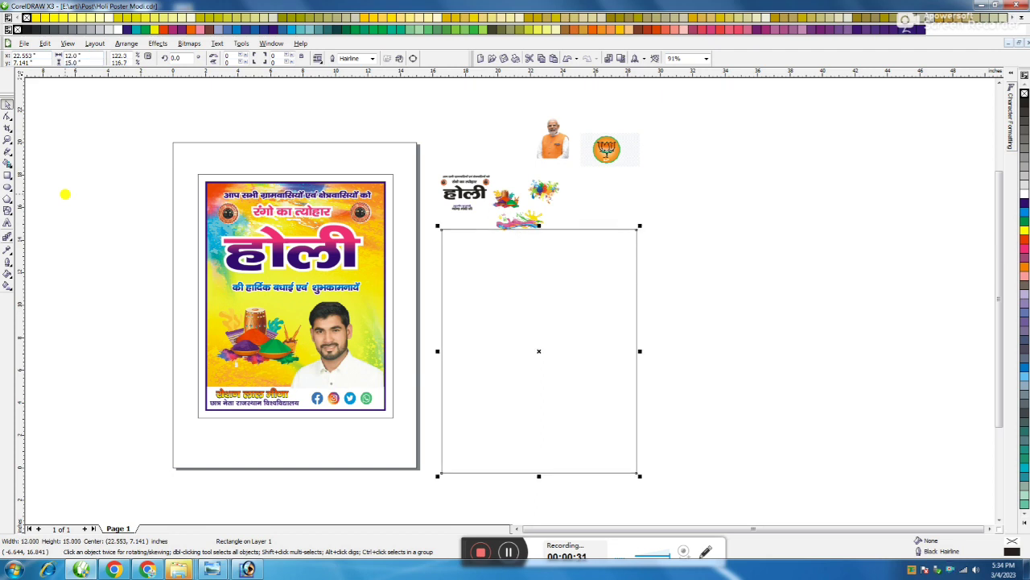
left_click_drag(642, 226, 630, 237)
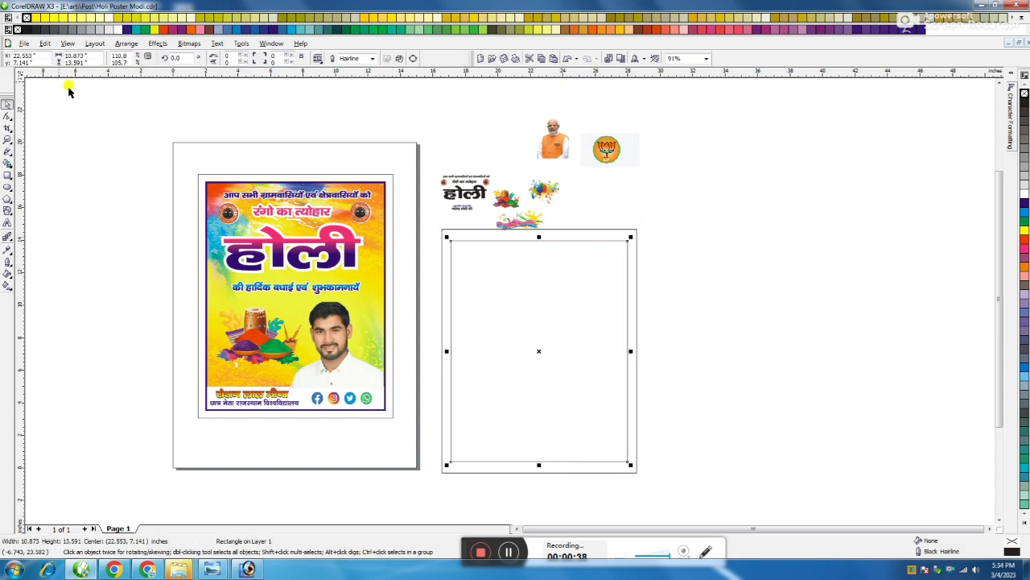
type("14")
key("Return")
left_click(84, 56)
type("11")
key("Return")
left_click(676, 199)
left_click(564, 288)
left_click(645, 221)
left_click(615, 267)
left_click(603, 210)
left_click_drag(545, 192, 572, 281)
key("ctrl+z")
- Enlarge the multicolour paint-splash image beside the frame and move the pink paint strip just above the frame
left_click_drag(738, 195, 435, 360)
left_click(516, 320)
left_click_drag(734, 247, 421, 397)
left_click_drag(524, 319, 708, 288)
left_click_drag(535, 218, 628, 196)
left_click(717, 209)
- Set up a custom linear fountain fill for the inner rectangle at 90 degrees with green, red-pink, pale yellow and orange stops
left_click(596, 290)
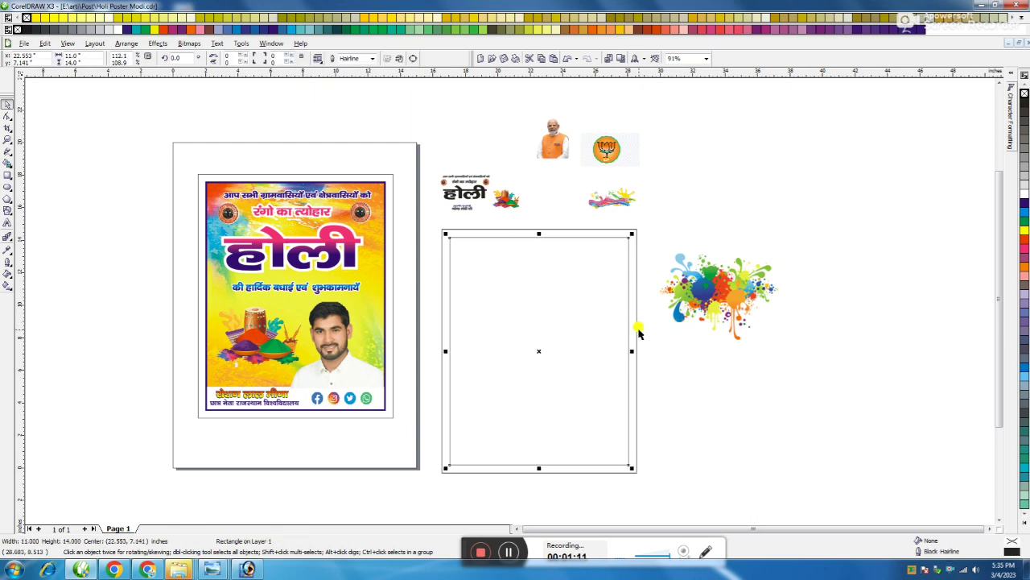
key("F11")
left_click(469, 273)
left_click_drag(613, 278, 610, 308)
left_click(549, 302)
left_click(536, 304)
left_click(565, 318)
double_click(480, 306)
left_click(548, 311)
left_click(566, 282)
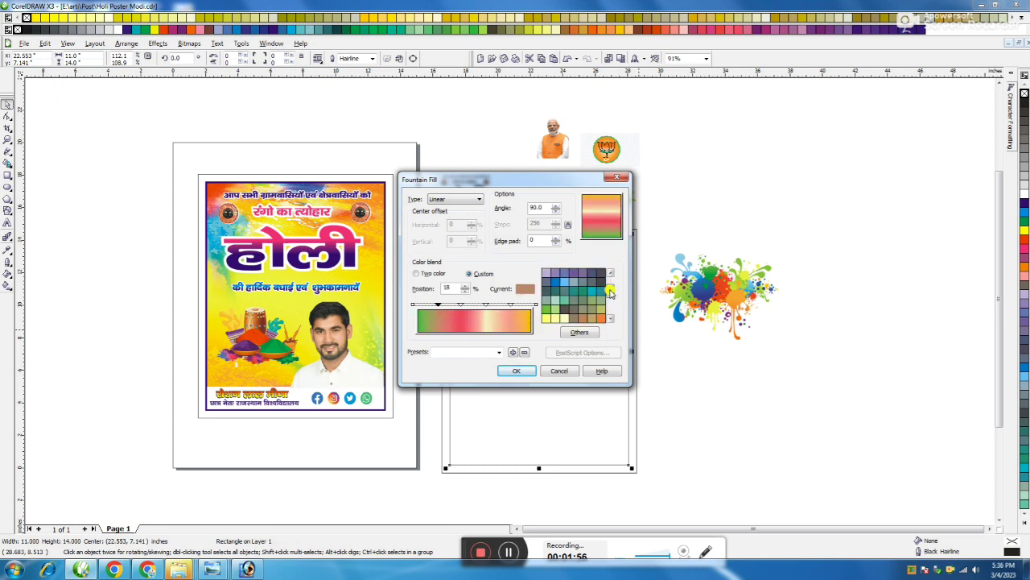
- Adjust the intermediate colour stops of the background gradient, turn it to a diagonal angle and apply it
left_click(554, 316)
left_click(555, 318)
left_click_drag(461, 305, 512, 307)
left_click_drag(610, 203, 598, 222)
left_click(516, 371)
- Recolour a middle stop of the inner rectangle's fountain fill light green
key("F11")
left_click(463, 305)
left_click(612, 287)
left_click(549, 310)
left_click(555, 309)
left_click(516, 371)
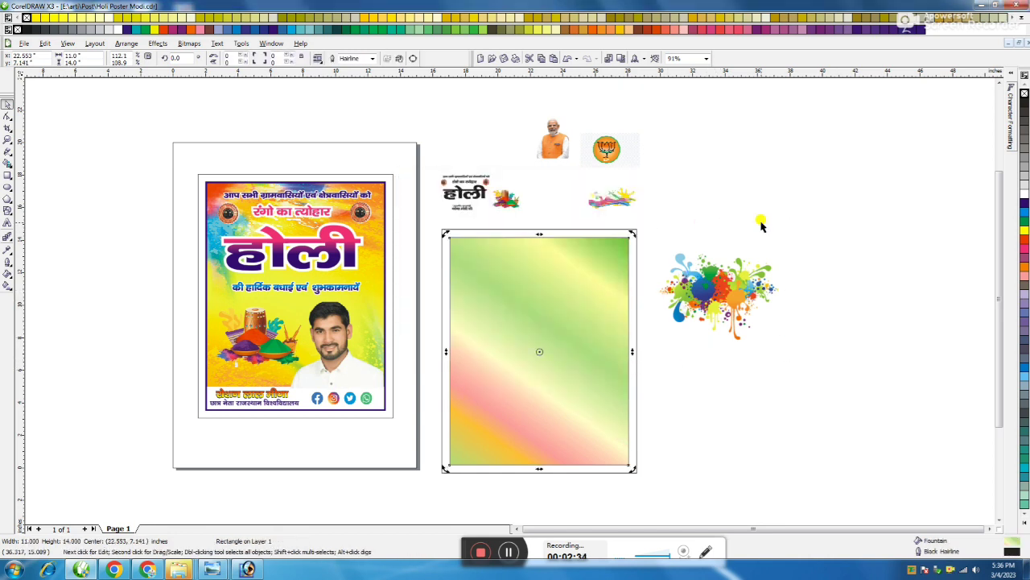
- Place a copy of the paint splash over the gradient background and enlarge it to about 10.87 × 11.38 inches
left_click(742, 276)
left_click_drag(743, 276, 572, 290)
left_click_drag(491, 379, 438, 422)
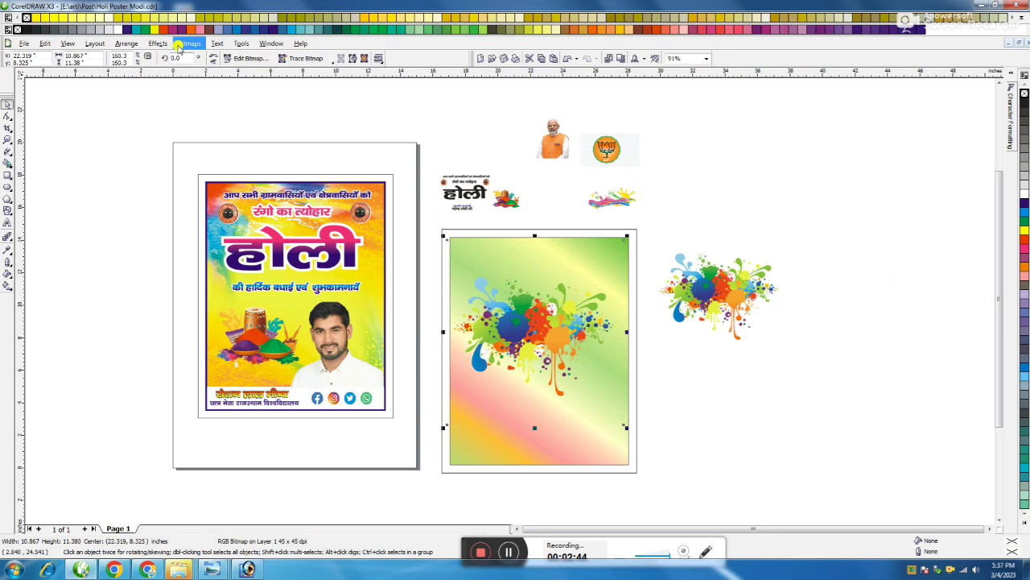
- PowerClip the splash copy inside the gradient-filled inner rectangle
left_click(157, 43)
mouse_move(193, 184)
left_click(265, 184)
left_click(577, 260)
left_click(520, 315)
left_click(621, 413)
- Edit the PowerClip contents so one splash sits at the upper right and rotated copies sit along the left edge and lower-right corner
left_click(553, 344, "ctrl")
left_click_drag(551, 343, 486, 343)
right_click(487, 343)
left_click_drag(566, 256, 308, 212)
left_click_drag(477, 332, 615, 383)
right_click(605, 388)
left_click(714, 351)
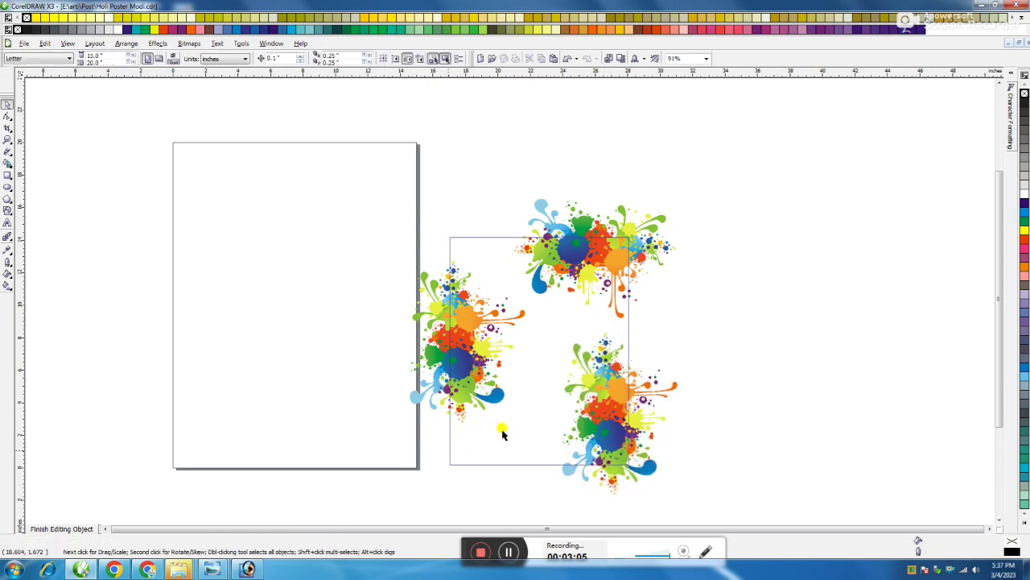
left_click(81, 528)
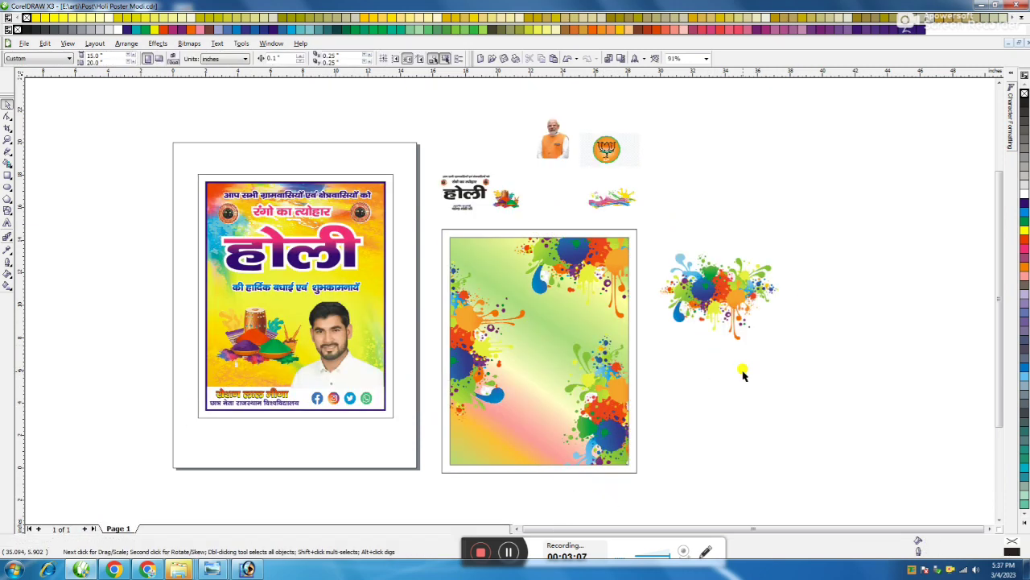
- Move the pink paint strip out beside the poster, below the loose splash, and enlarge it
left_click(726, 240)
left_click(628, 291)
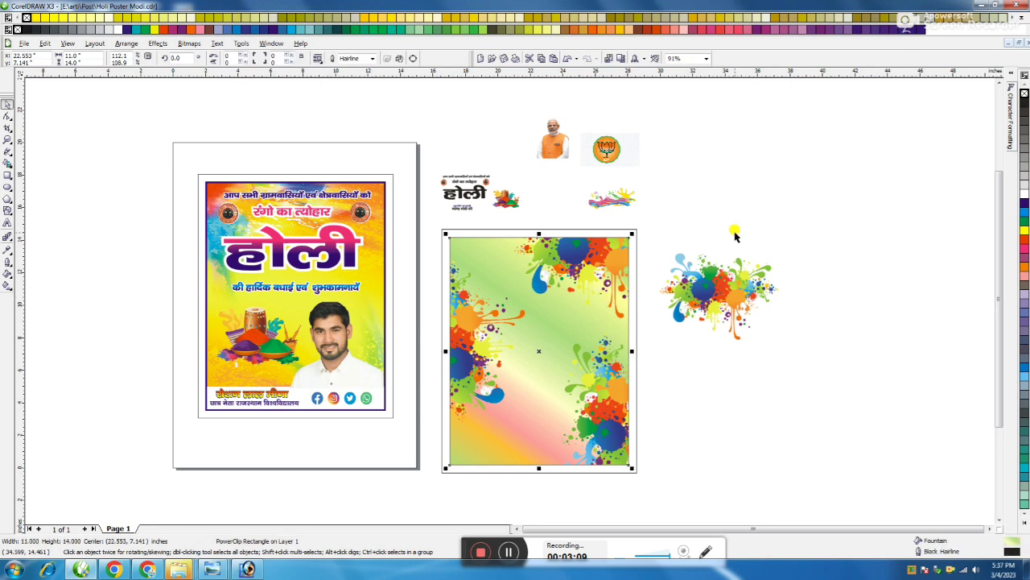
left_click(729, 274)
left_click_drag(602, 201, 510, 435)
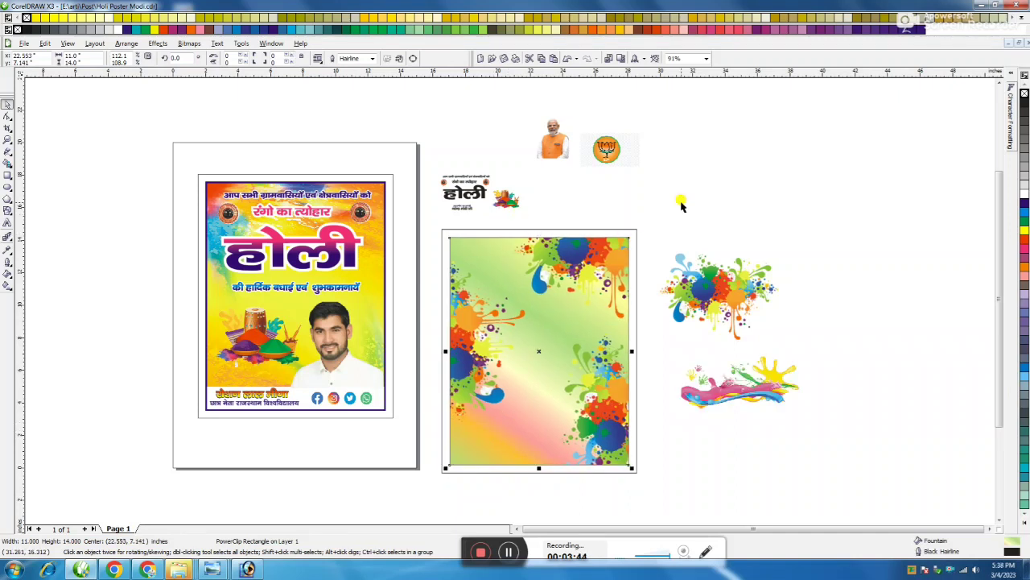
left_click(681, 202)
- Copy the top greeting line from the small Holi text artwork onto the poster's top edge and resize it
left_click(555, 150)
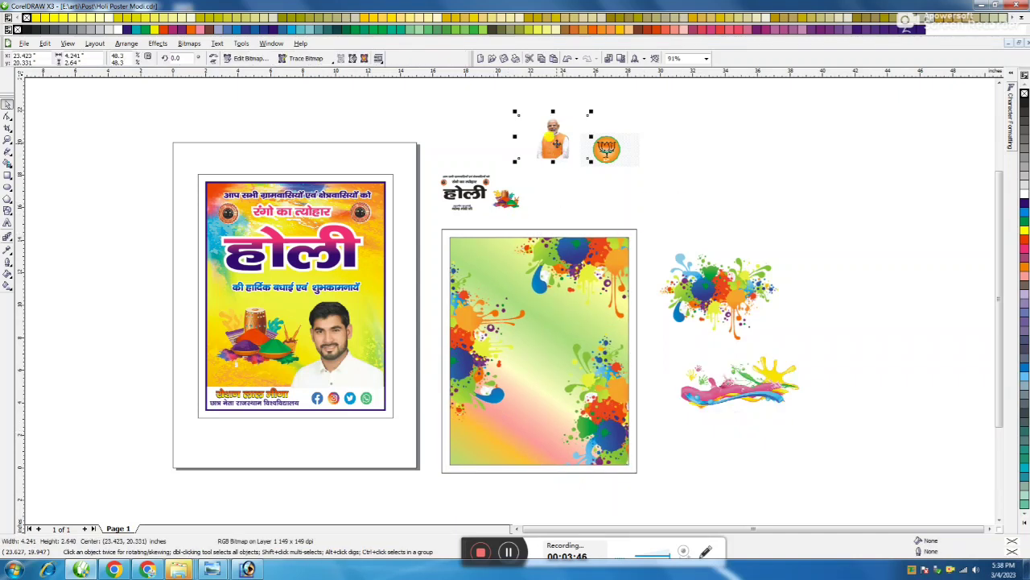
left_click(527, 199)
left_click(478, 179)
left_click_drag(467, 177, 607, 299)
right_click(506, 252)
left_click_drag(523, 244, 516, 239)
- Copy the second greeting line "रंगो का त्योहार" and the "होली" heading onto the poster below the top line and enlarge them
left_click_drag(472, 182, 600, 310)
left_click_drag(554, 273, 542, 268)
left_click(538, 221)
left_click_drag(469, 200, 608, 322)
left_click_drag(491, 320, 468, 327)
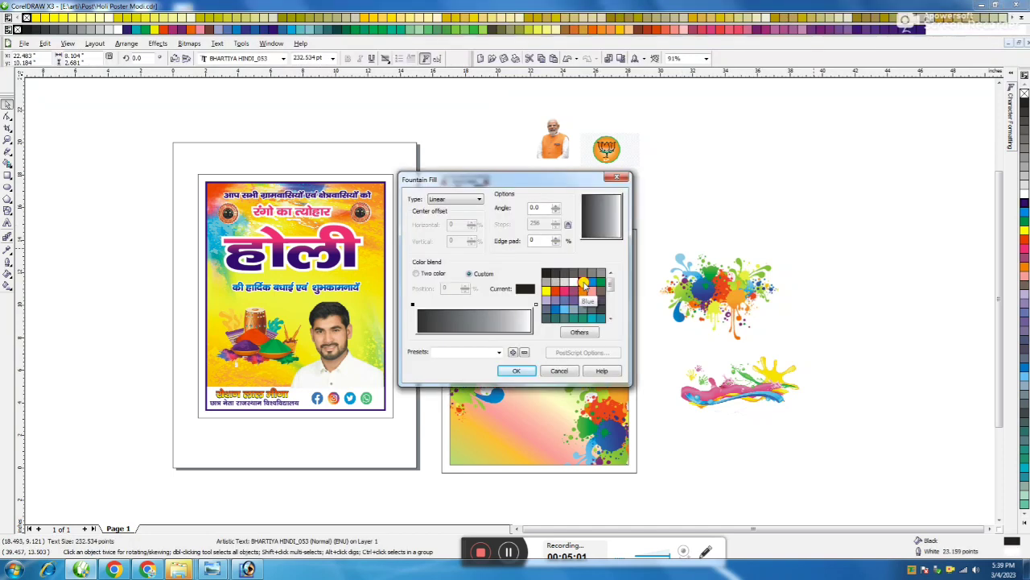
- Fill the "होली" heading with a custom linear gradient from blue to pink at 90 degrees
left_click(583, 282)
left_click(533, 305)
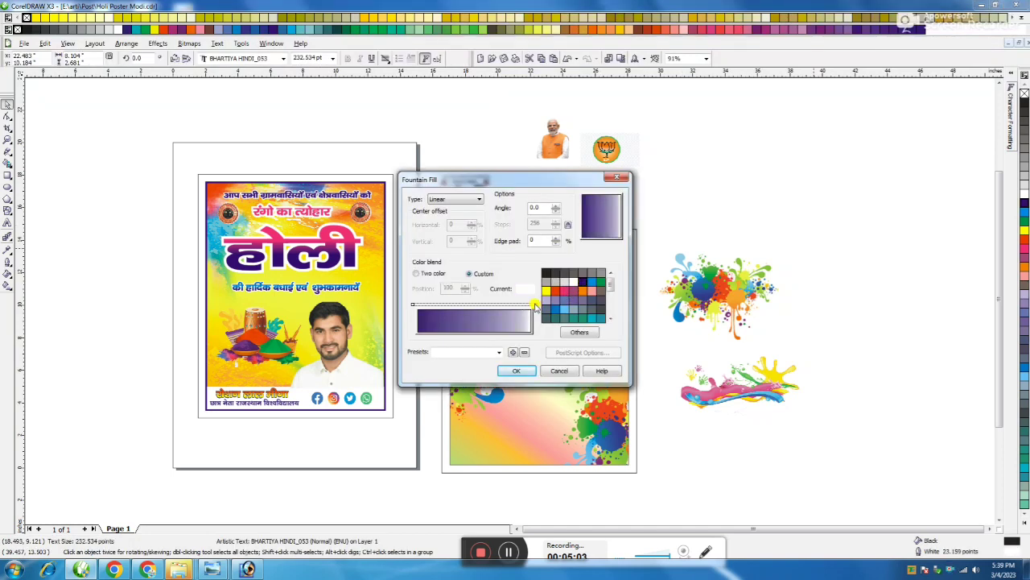
left_click(562, 294)
double_click(544, 207)
type("9")
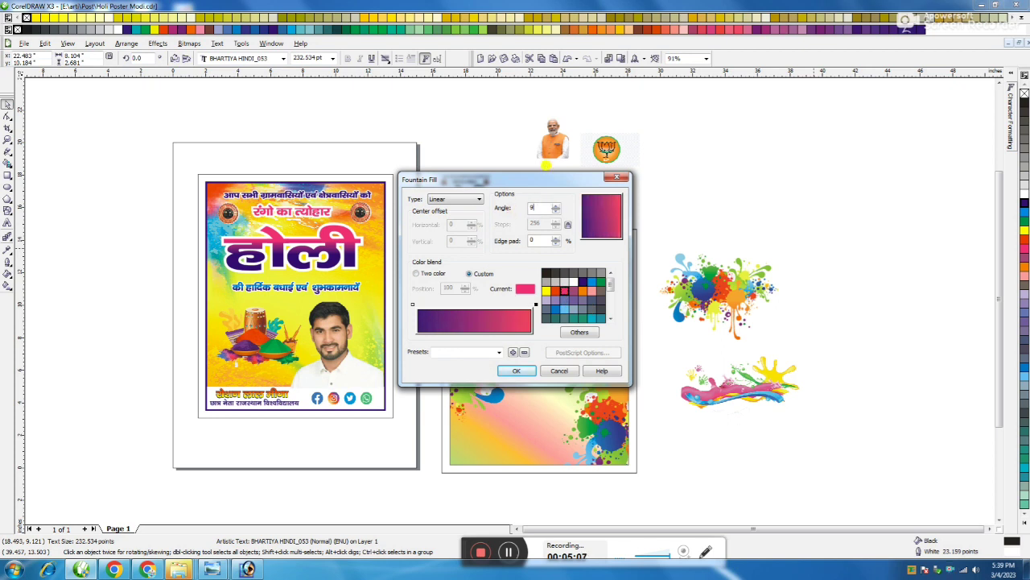
type("0")
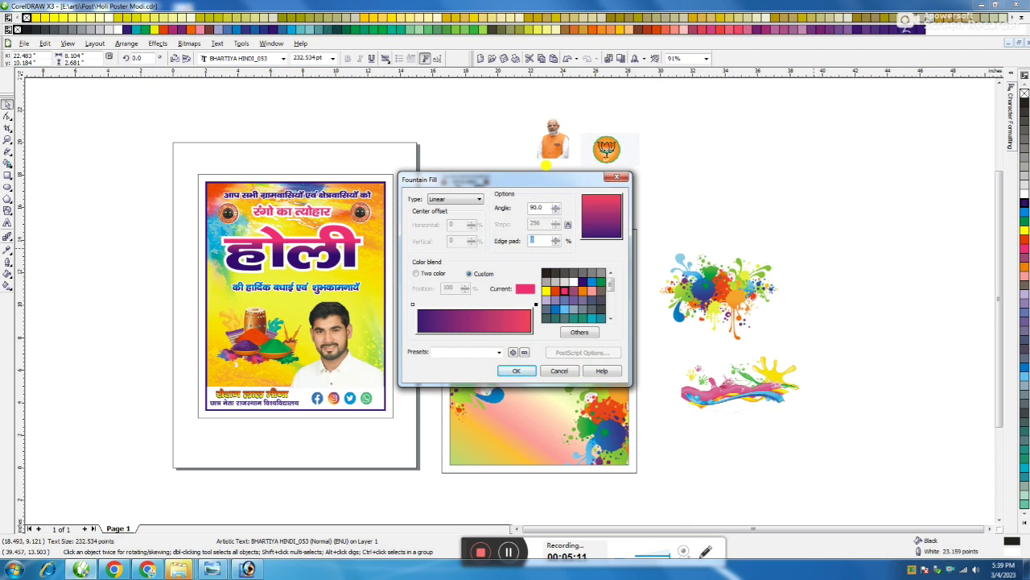
key("Return")
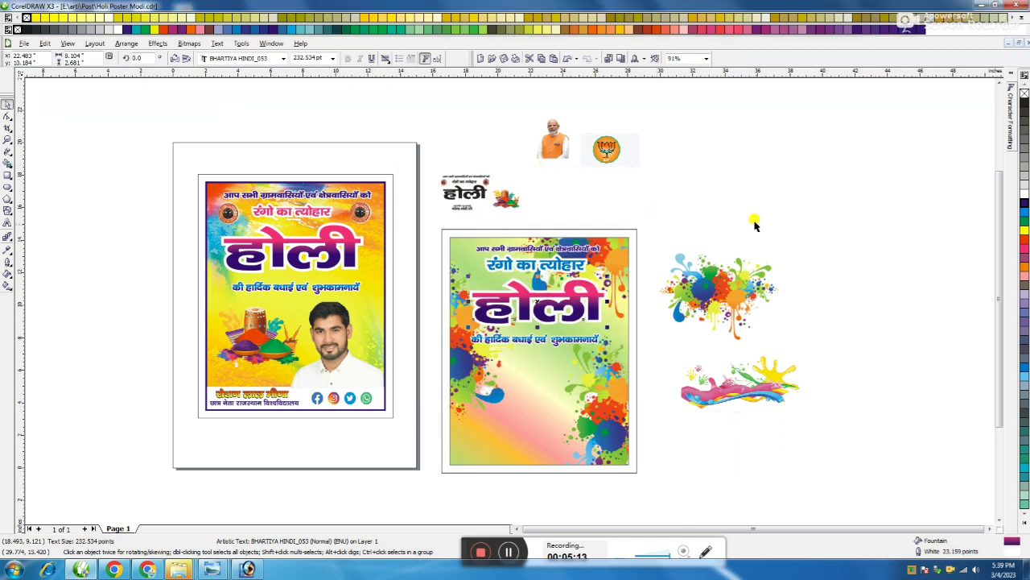
- Stretch the greeting line below the "होली" heading to about 140.8% height and widen it across the poster
left_click(756, 227)
left_click(571, 348)
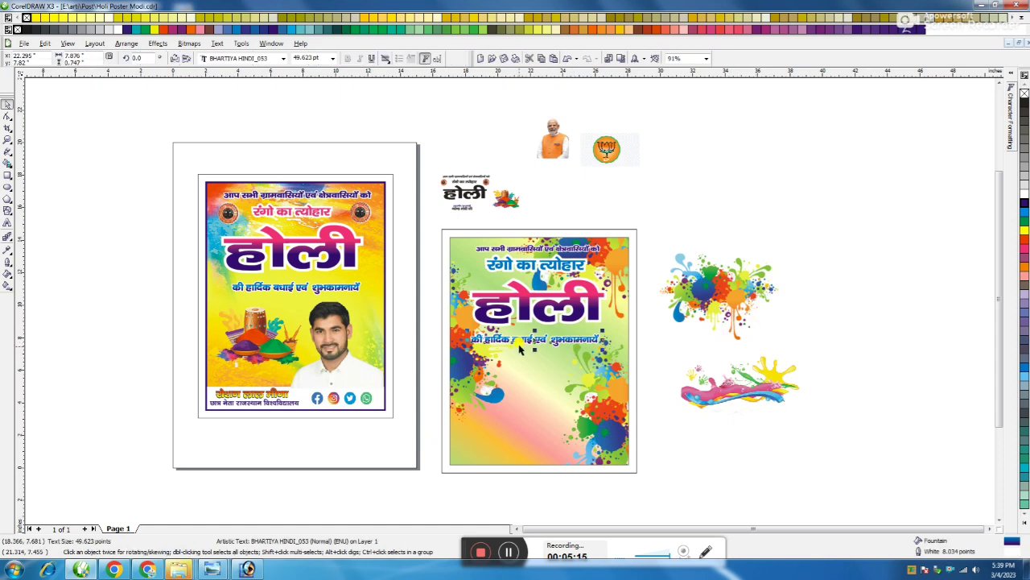
left_click_drag(535, 348, 538, 350)
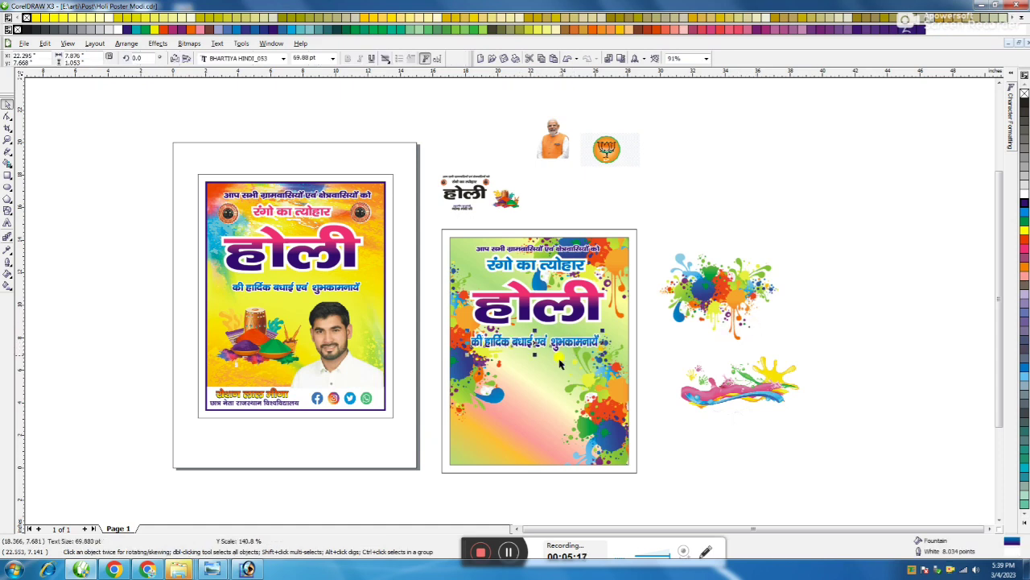
left_click(689, 320)
left_click(613, 349)
left_click_drag(603, 342, 619, 341)
- Delete the loose paint splash and pink paint strip beside the poster
left_click(711, 331)
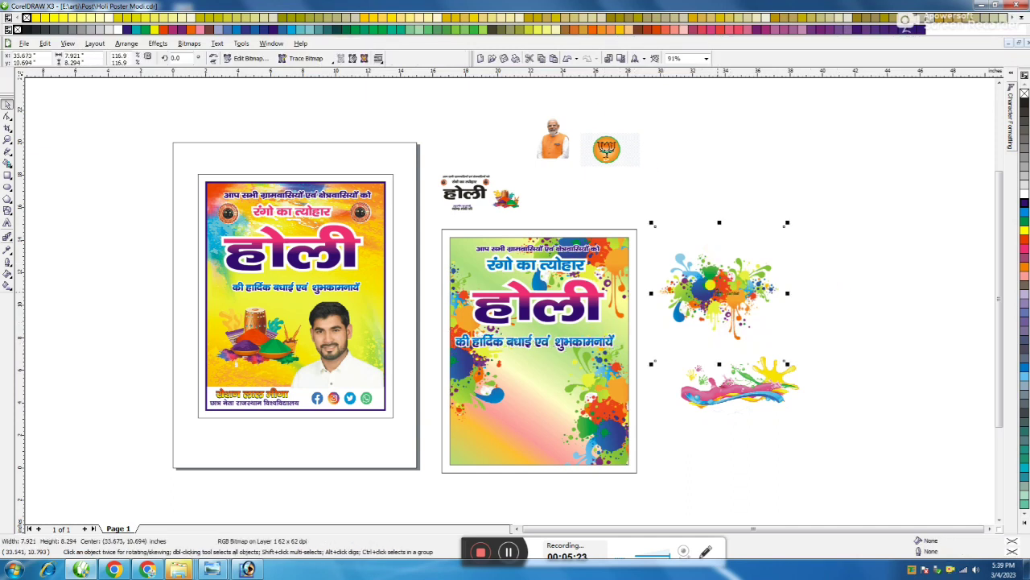
key("Delete")
left_click(739, 389)
key("Delete")
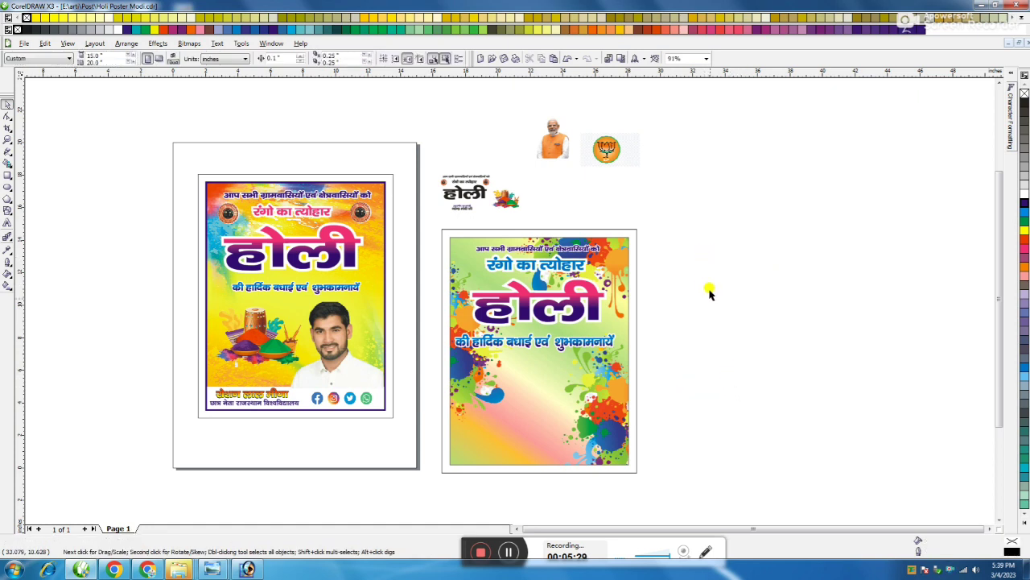
- Place the enlarged orange-vest portrait in the poster's lower-right corner and remove the background rectangle's outline
left_click(550, 131)
left_click_drag(550, 131, 701, 401)
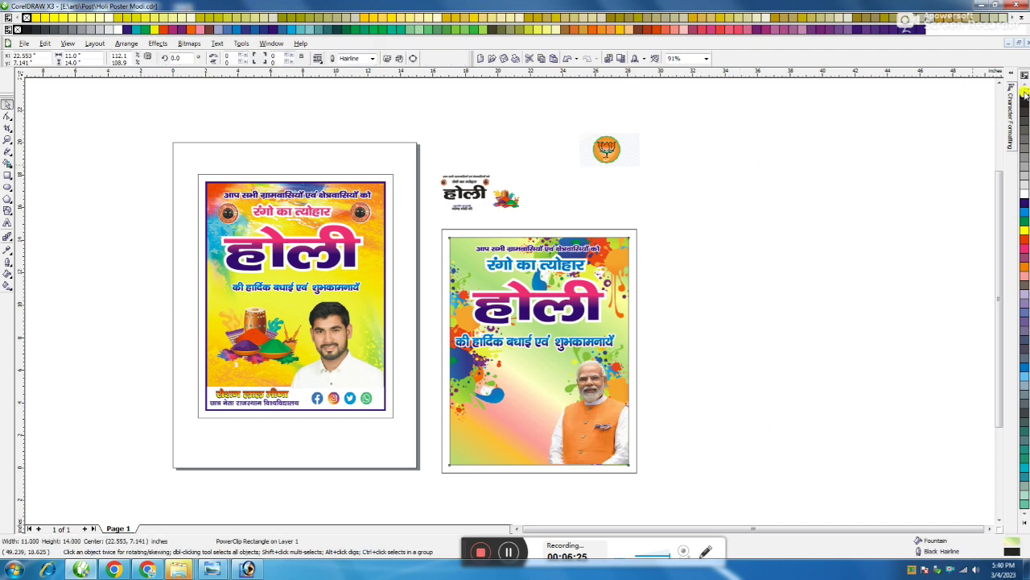
right_click(1025, 93)
left_click(768, 170)
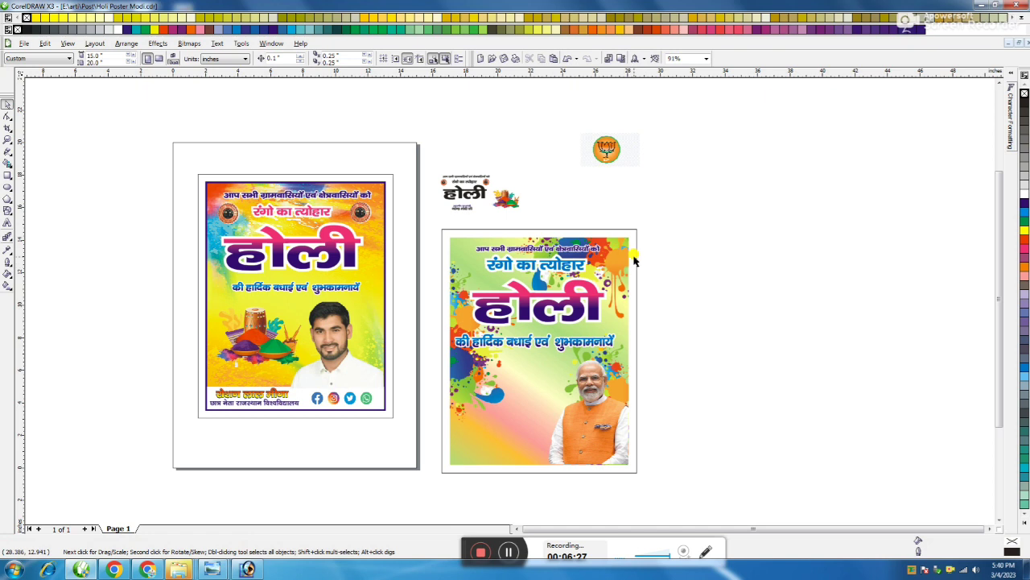
- Try an orange fill on the outer 12 × 15 inch frame rectangle
left_click(635, 260)
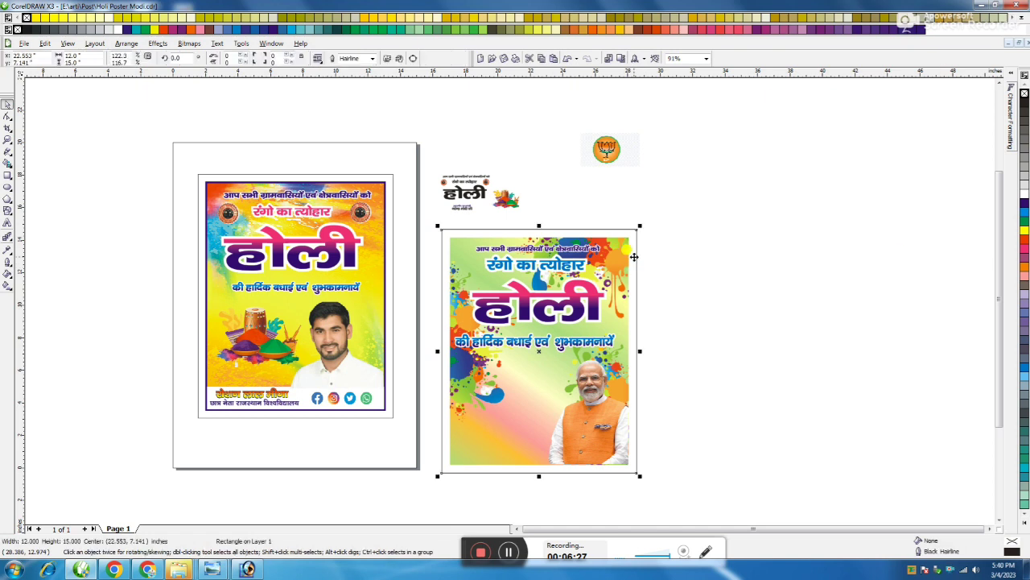
left_click(1024, 272)
left_click(781, 283)
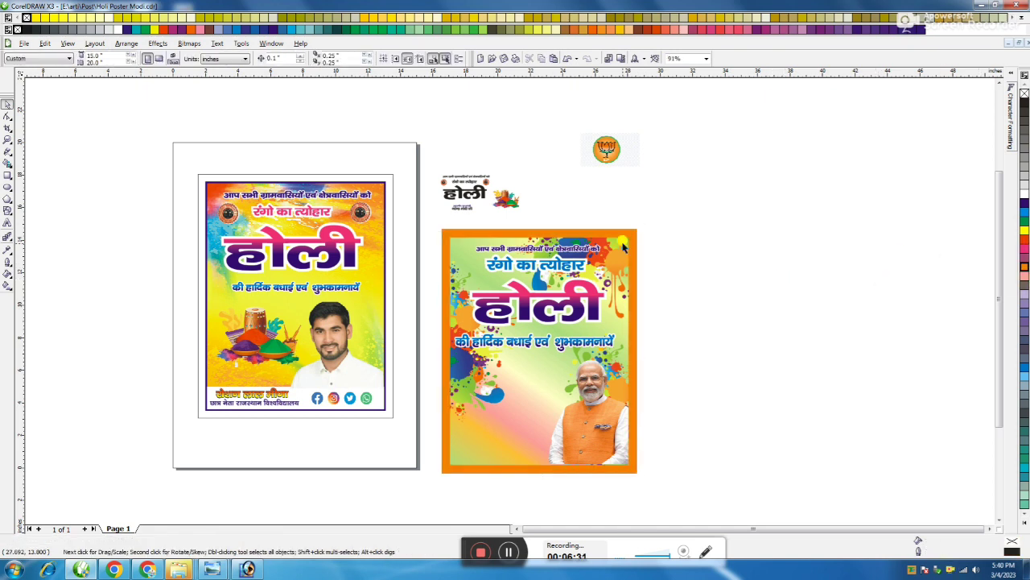
- Fill the outer frame rectangle with green
left_click(635, 243)
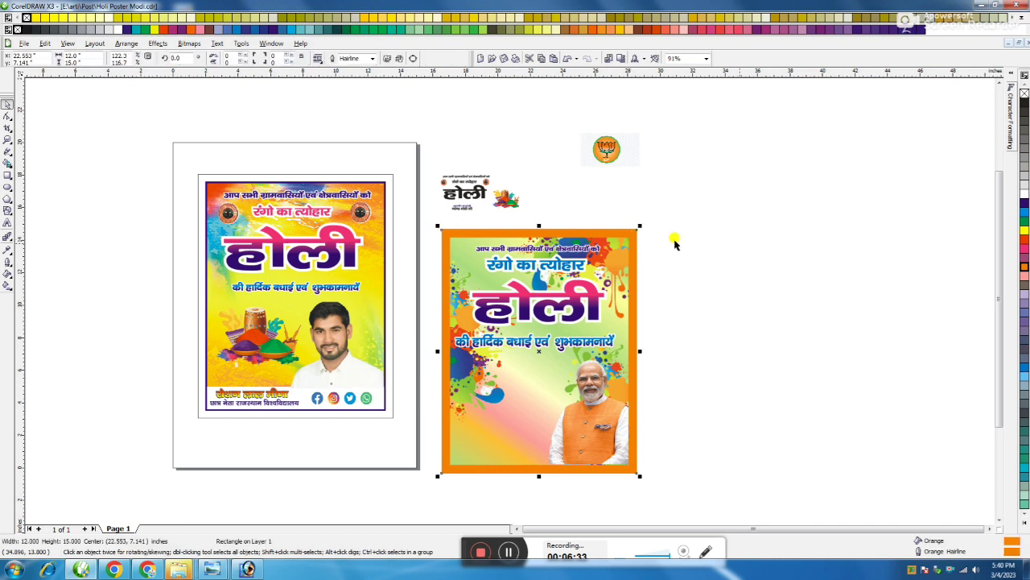
left_click(1025, 220)
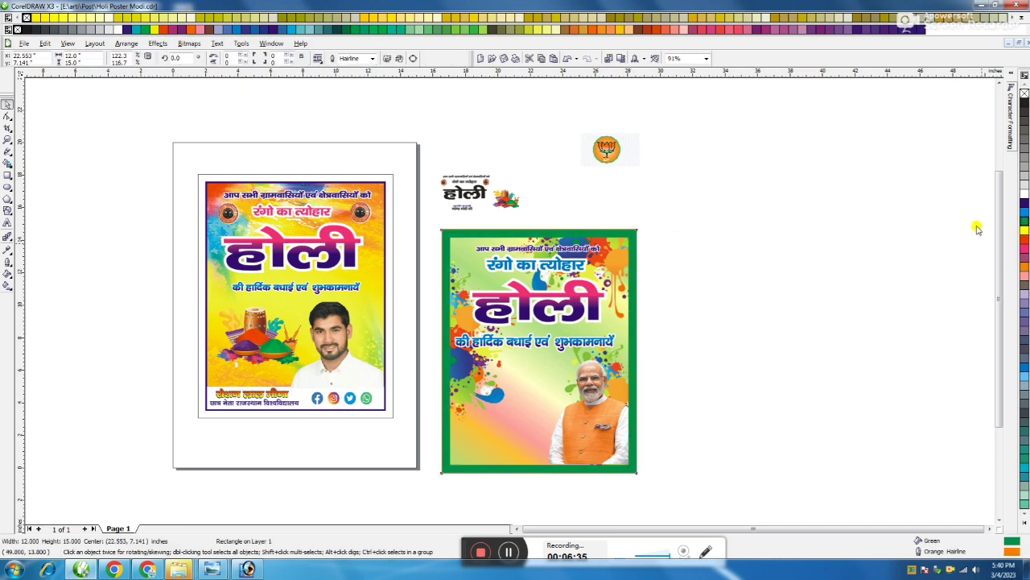
left_click(816, 252)
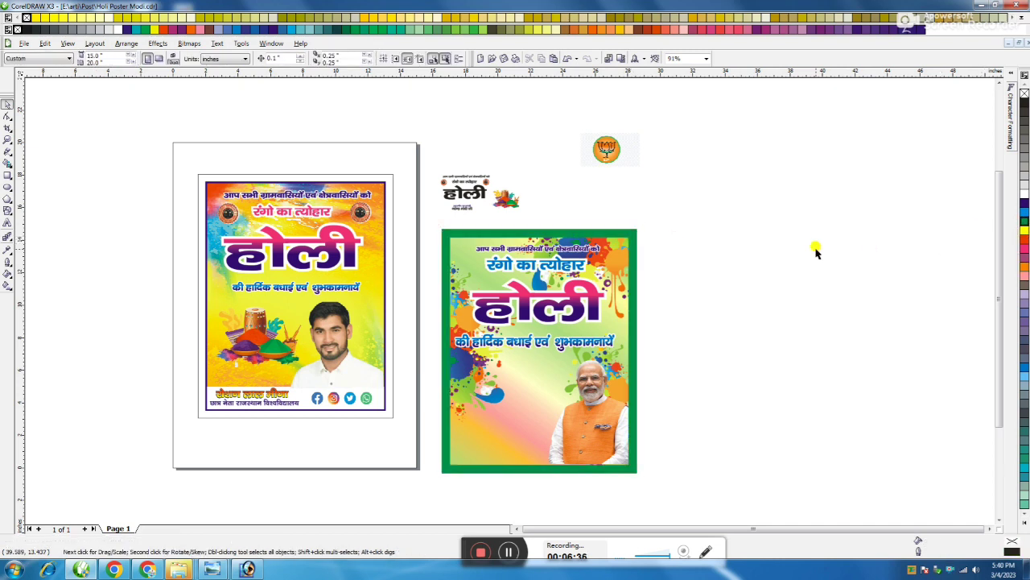
- Try Moon Green and Chartreuse fills on the outer frame, ending with Green again
left_click(636, 256)
left_click(1024, 502)
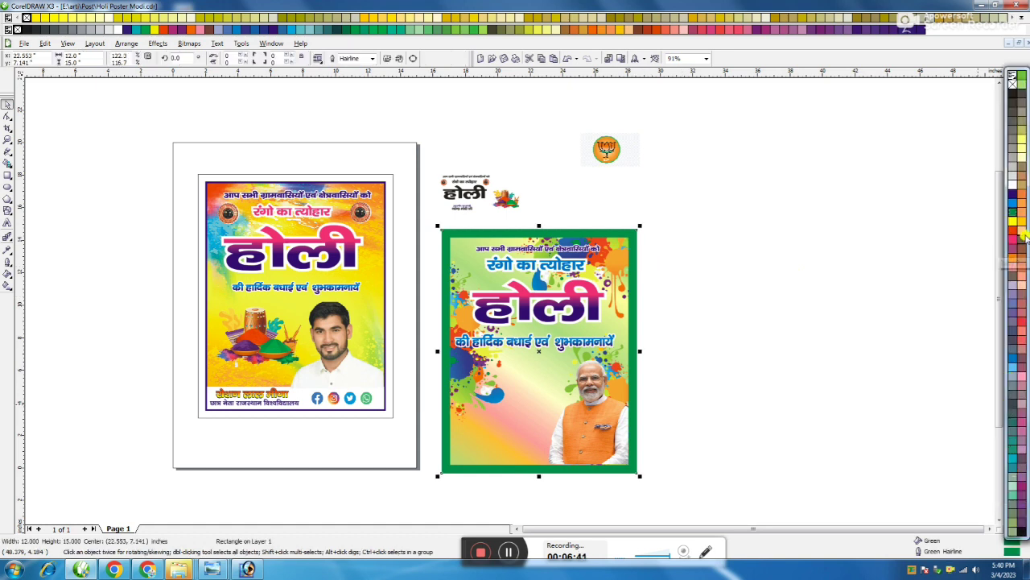
left_click(1024, 87)
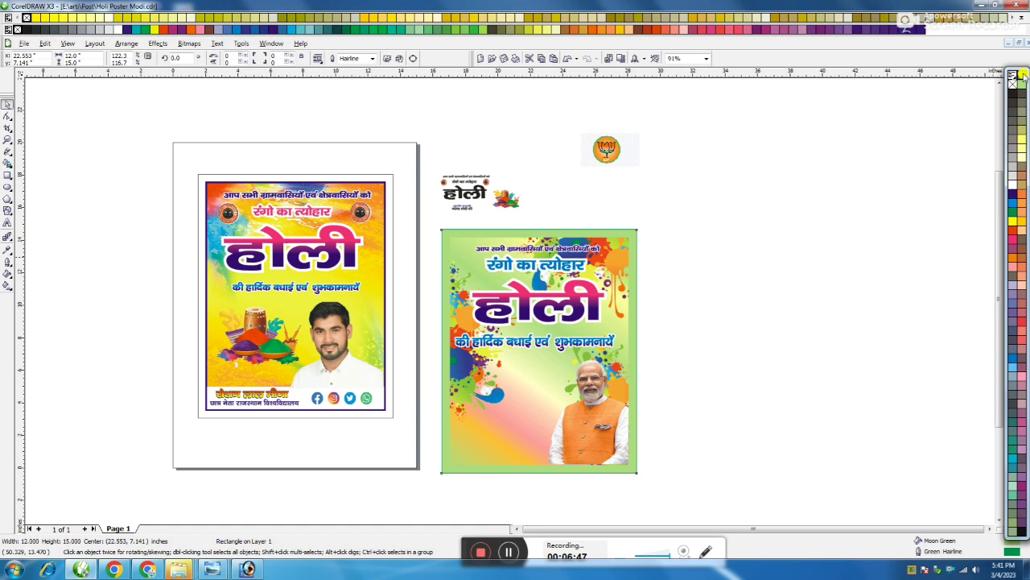
left_click(1023, 74)
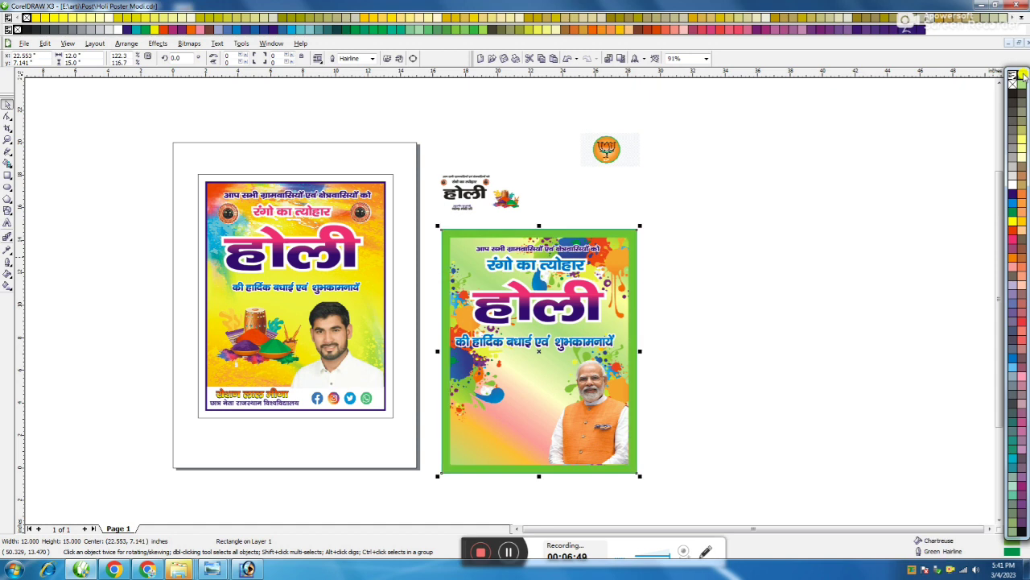
left_click(1013, 216)
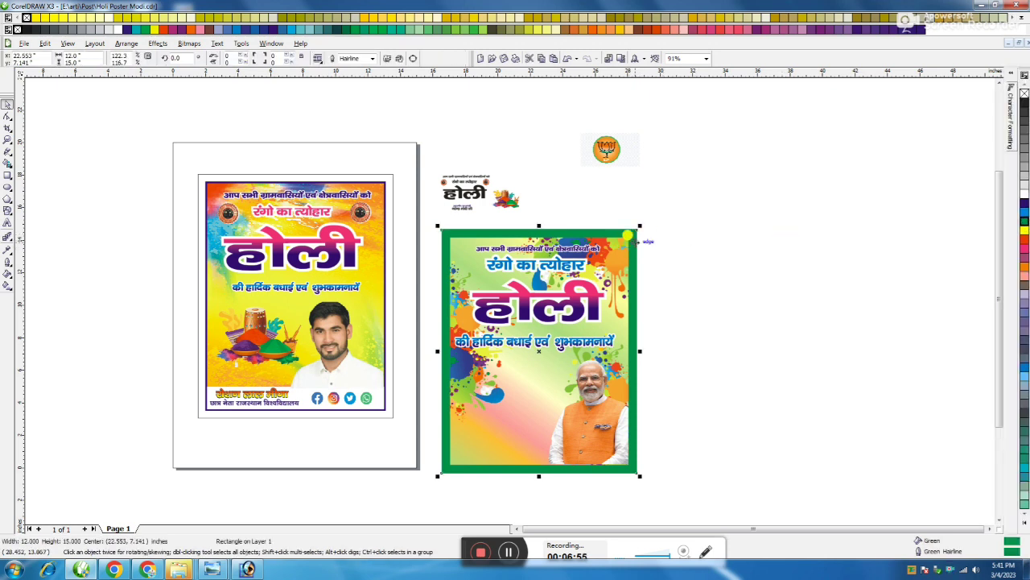
- Fill the outer frame rectangle with a custom linear fountain fill from green to orange at a 90° angle
key("F11")
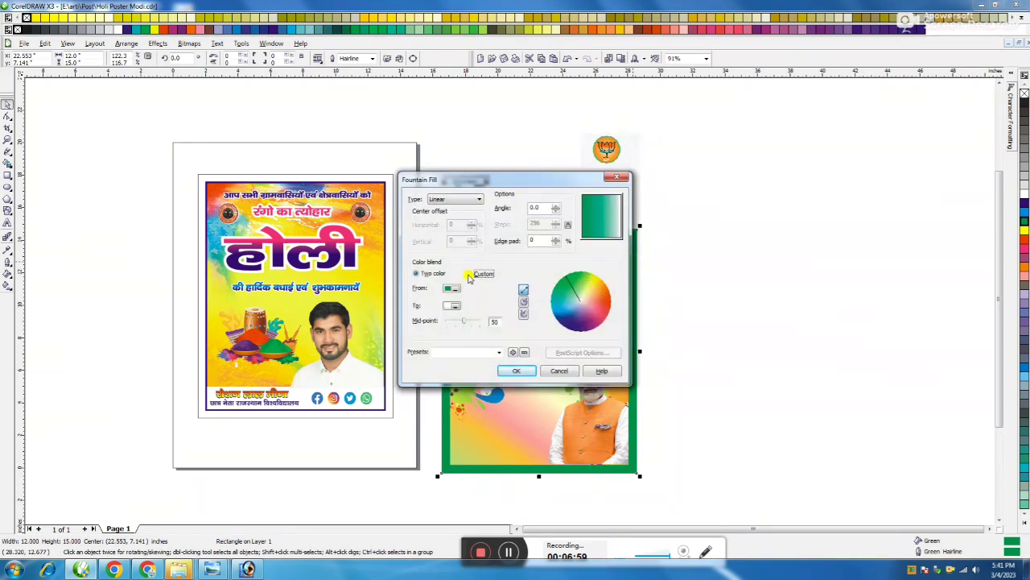
left_click(470, 274)
left_click(533, 305)
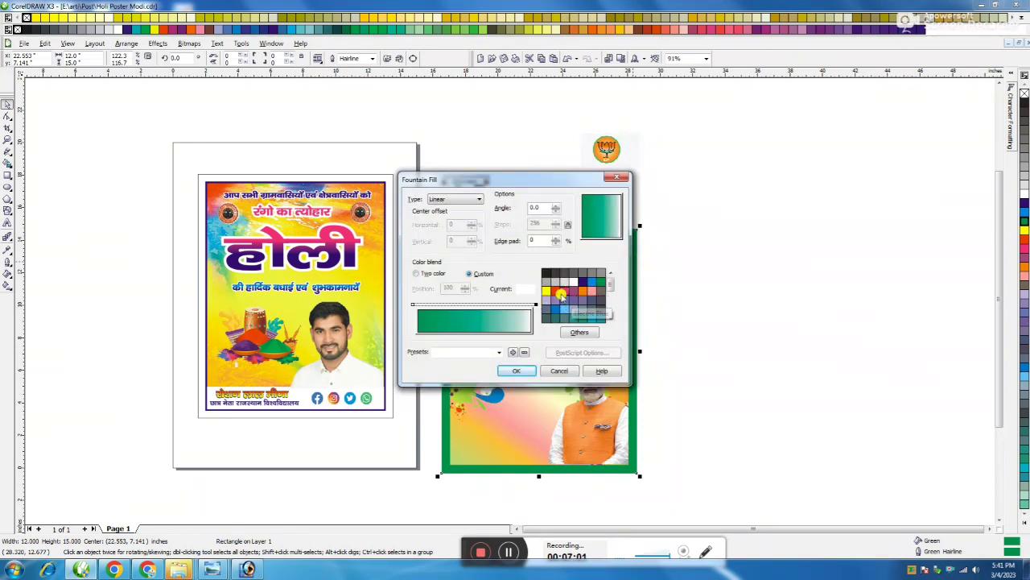
left_click(582, 291)
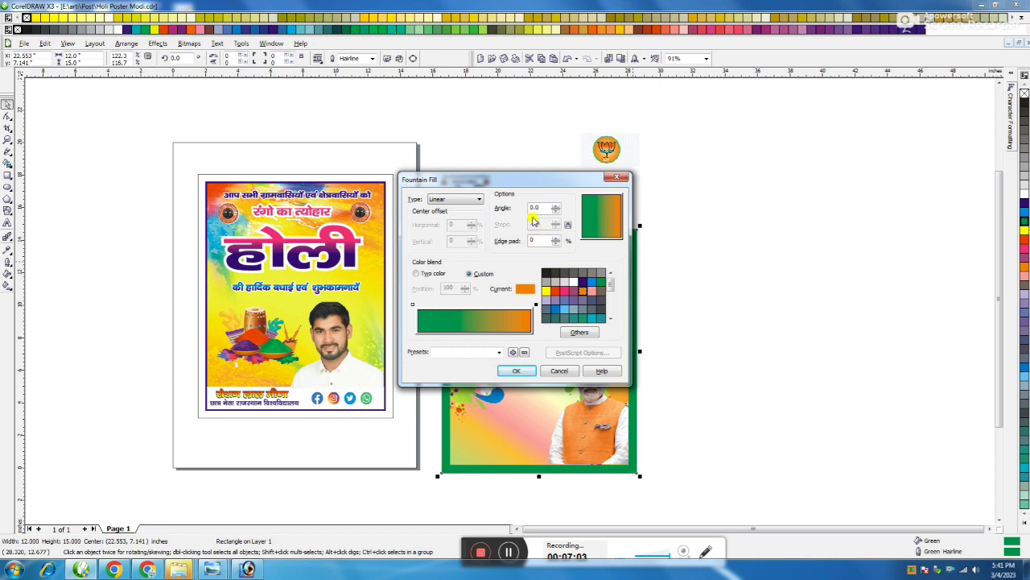
type("90")
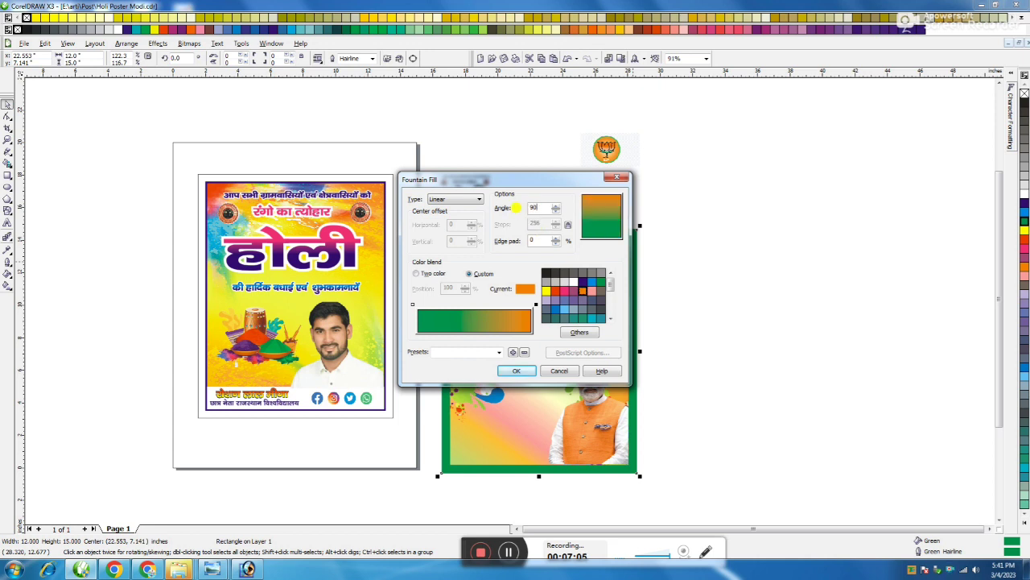
key("Return")
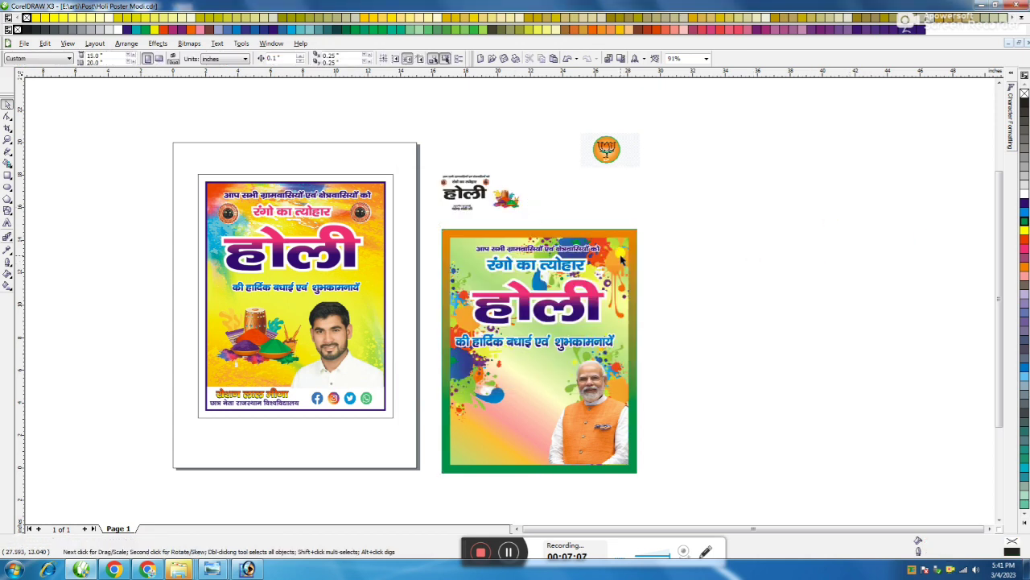
- Remove the outline from the outer frame rectangle
right_click(1025, 95)
left_click(796, 180)
left_click(628, 255)
left_click(748, 235)
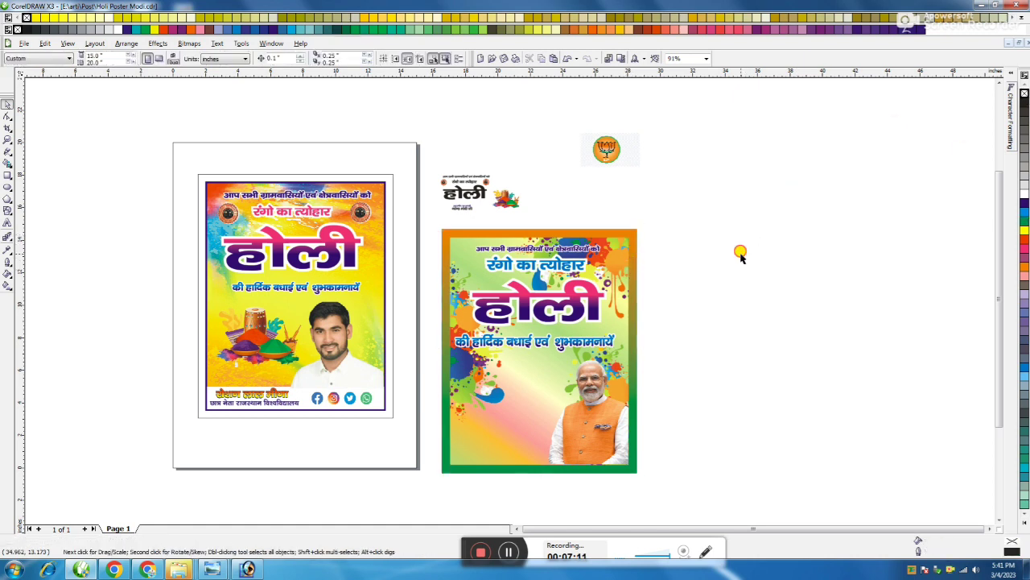
- Give the inner 11 × 14 inch poster rectangle a white outline 8 pt wide
left_click(624, 256)
left_click(372, 60)
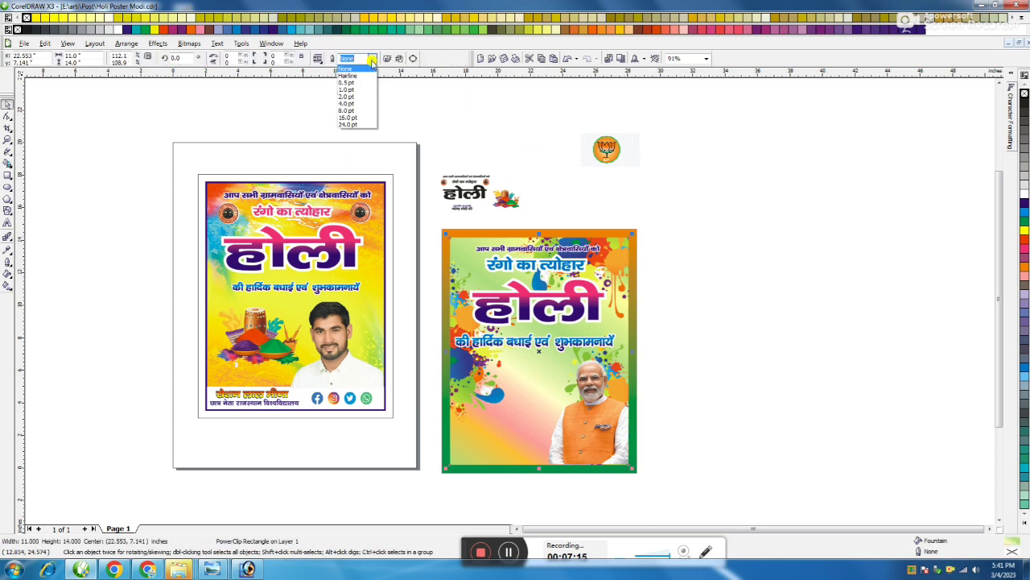
left_click(346, 97)
left_click(372, 59)
left_click(349, 109)
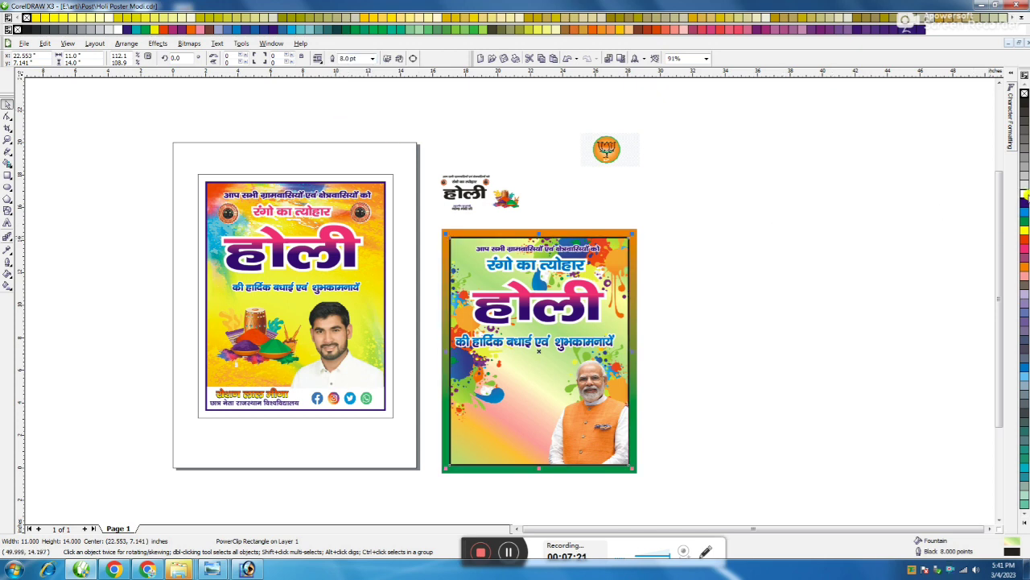
left_click(849, 193)
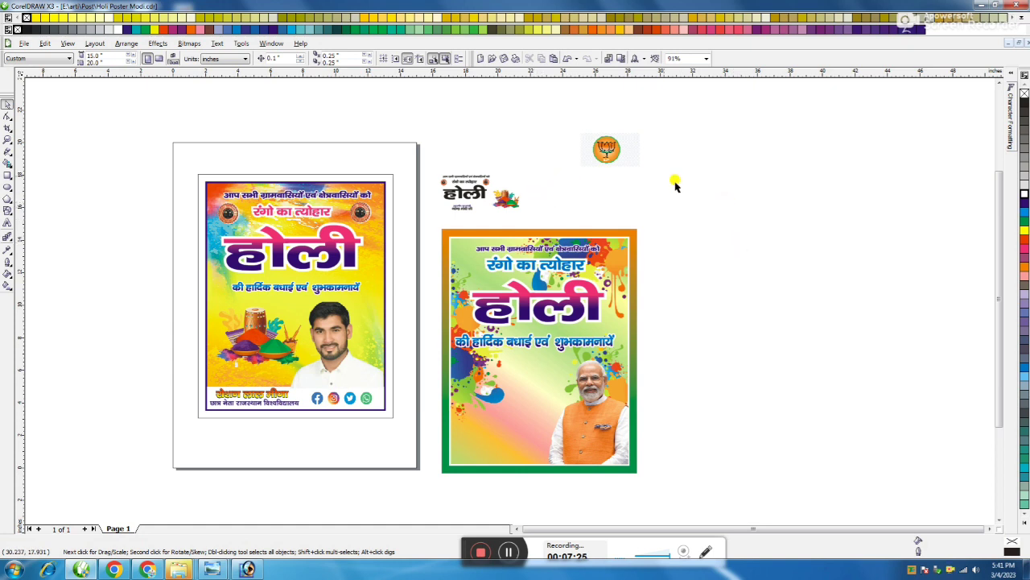
- Draw a circle about 1.62 inches in diameter below the BJP logo image
left_click(586, 153)
left_click(8, 188)
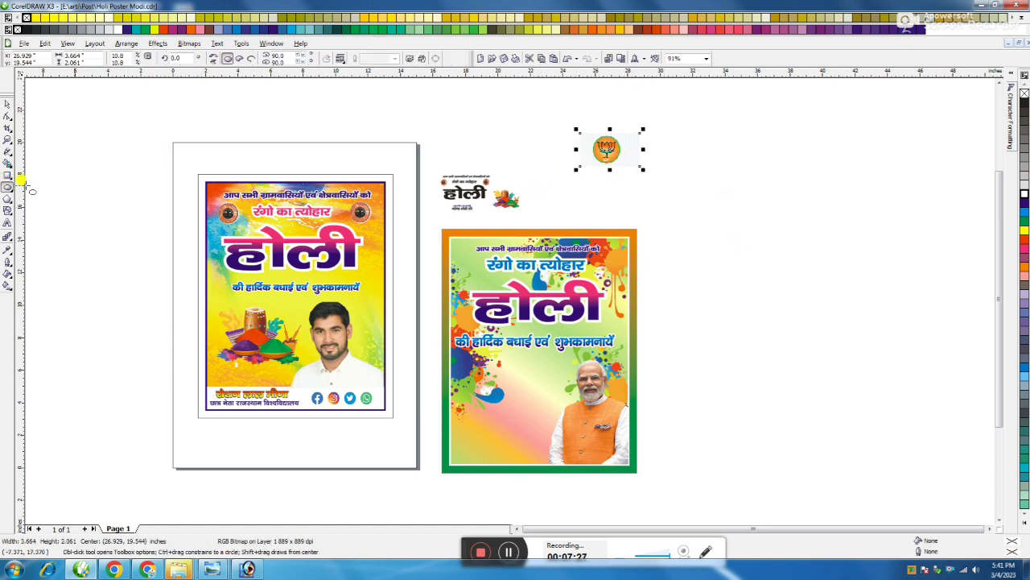
left_click_drag(589, 130, 636, 199)
left_click(6, 103)
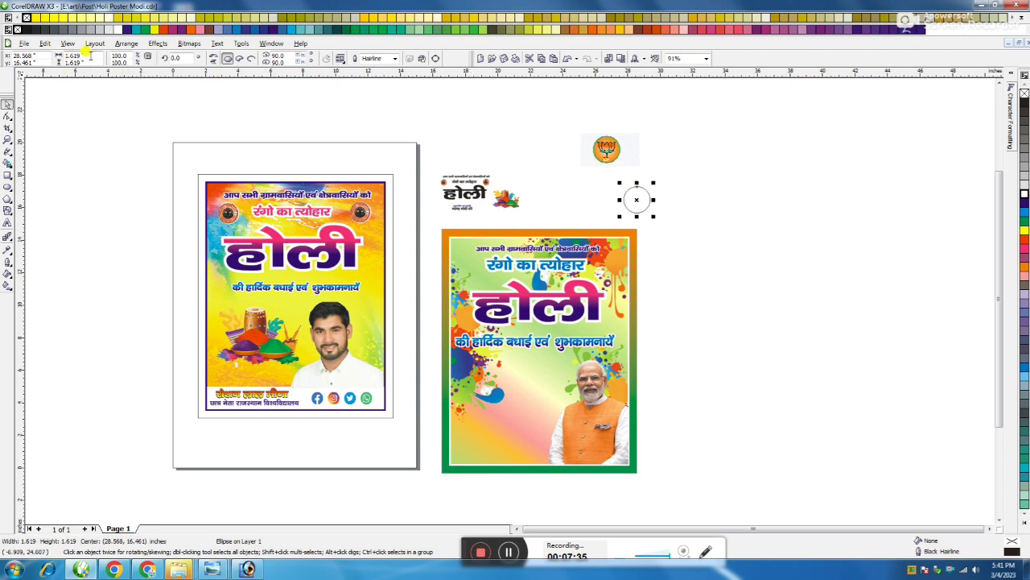
- PowerClip the BJP logo image inside the drawn circle
left_click(606, 151)
left_click(157, 43)
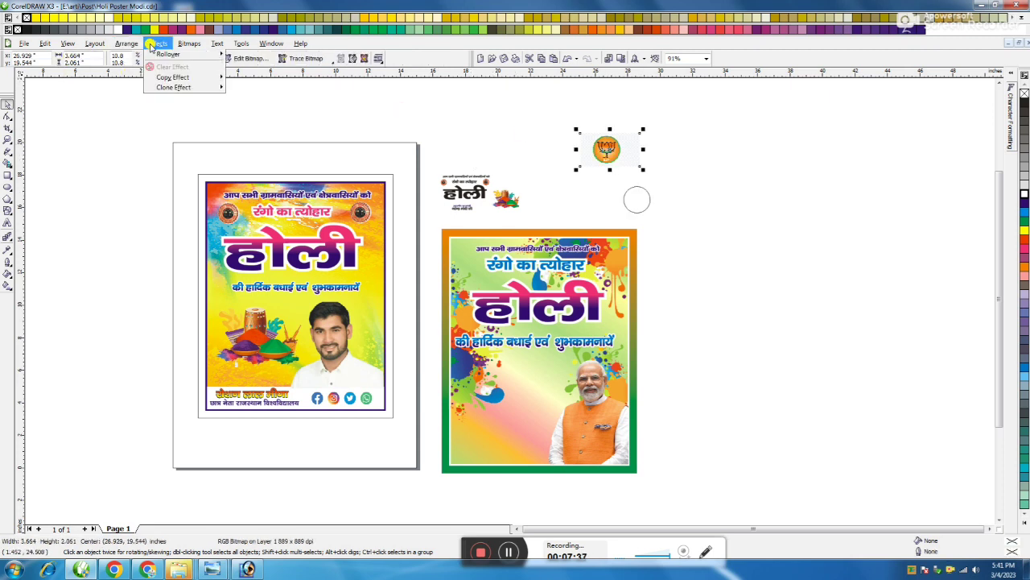
left_click(261, 186)
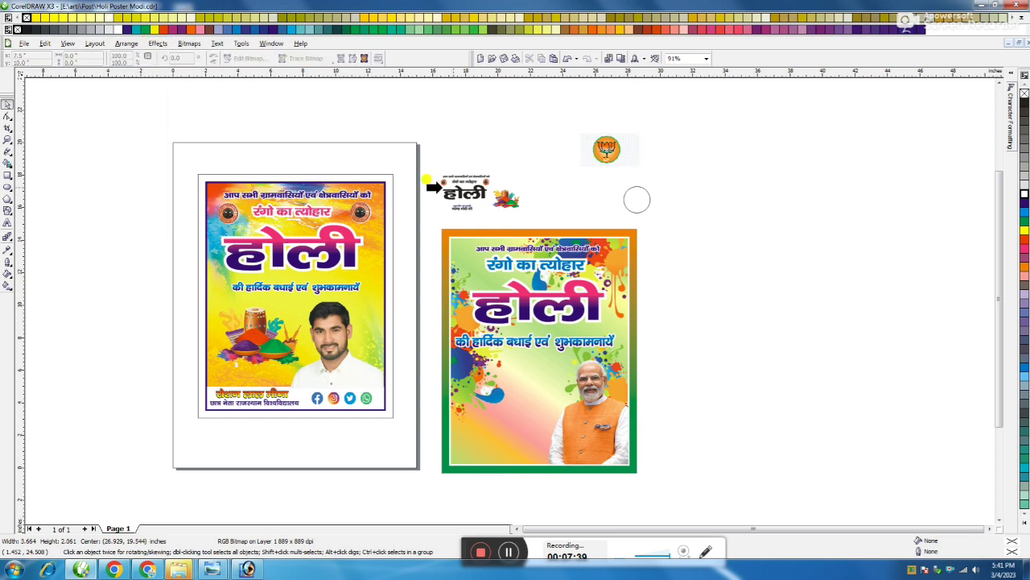
left_click(637, 199)
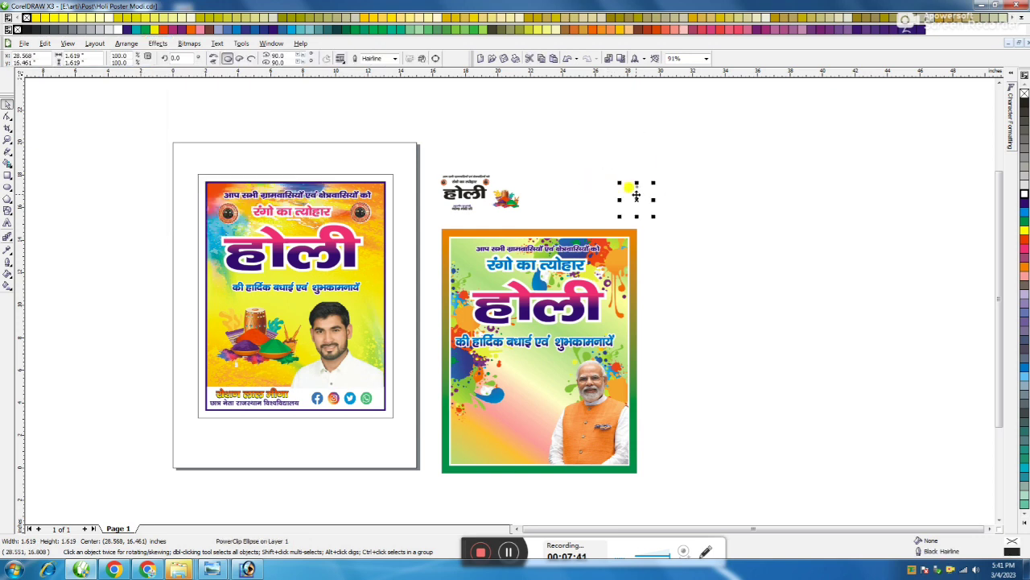
- Edit the PowerClip contents and shift the BJP logo so it is centred in the circle
left_click(636, 195, "ctrl")
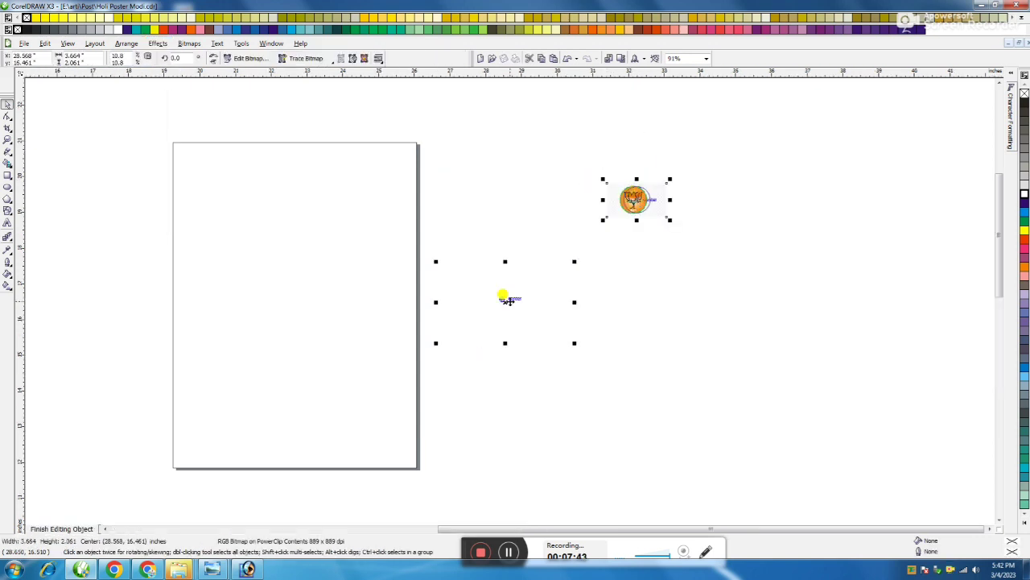
scroll(505, 300, "up", 4)
left_click_drag(479, 285, 499, 285)
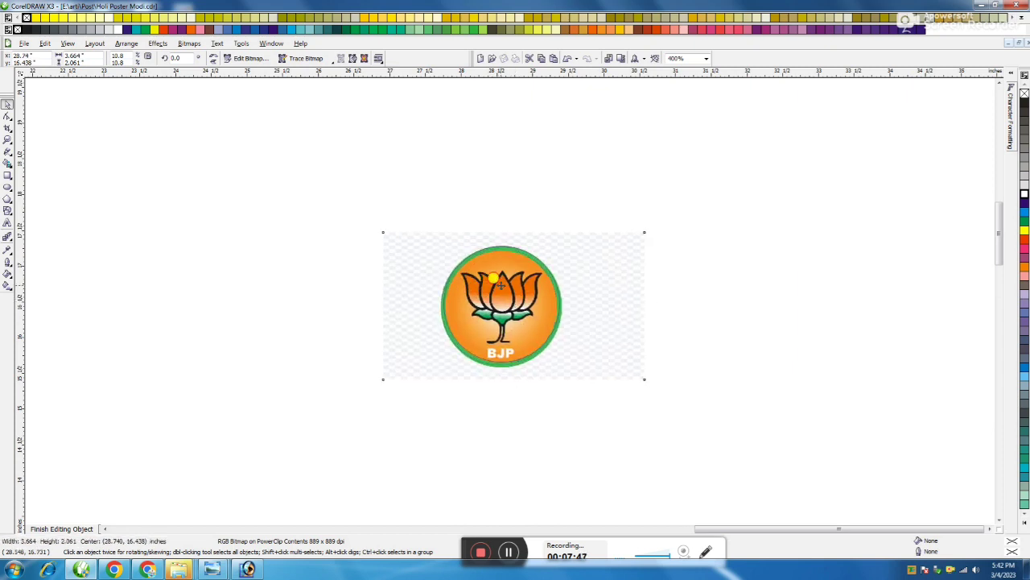
scroll(501, 283, "up", 2)
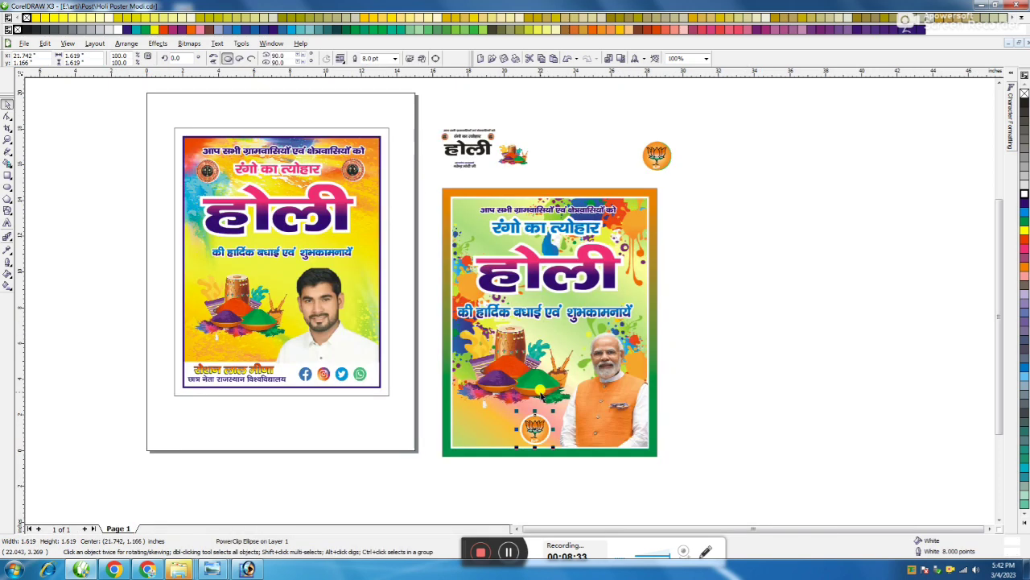
- Place copies of the round BJP logo at both ends of the रंगो का त्योहार line and move the lower logo aside
mouse_move(577, 405)
left_mouse_down()
mouse_move(537, 420)
mouse_move(514, 407)
mouse_move(542, 371)
left_mouse_up()
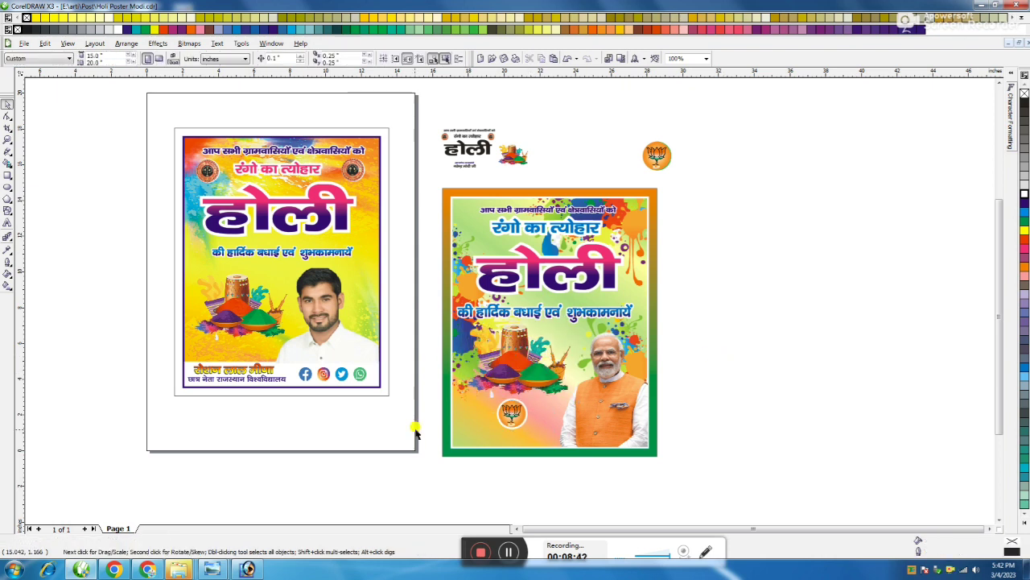
left_click(516, 414)
left_click_drag(516, 414, 626, 229)
left_click(720, 226)
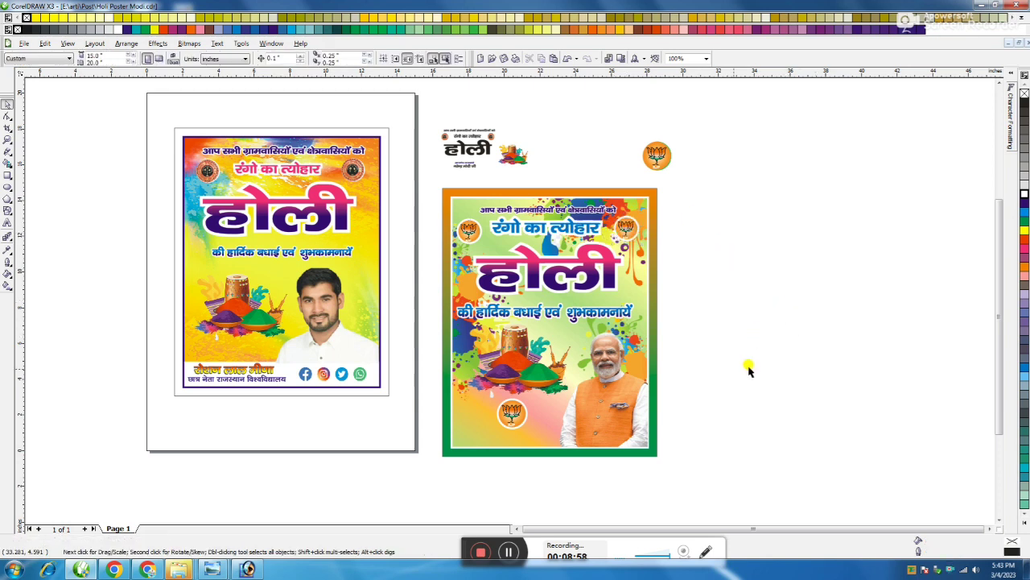
left_click_drag(513, 414, 600, 407)
- Fill the नरेन्द्र मोदी जी text with a custom linear fountain fill from blue to pink at a 90° angle
left_click(445, 157)
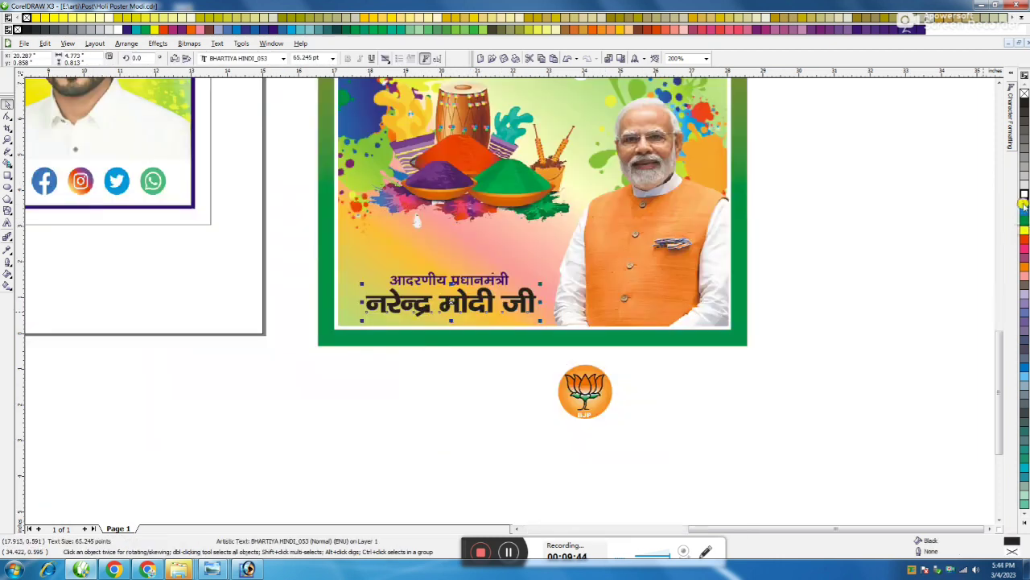
left_click(1023, 204)
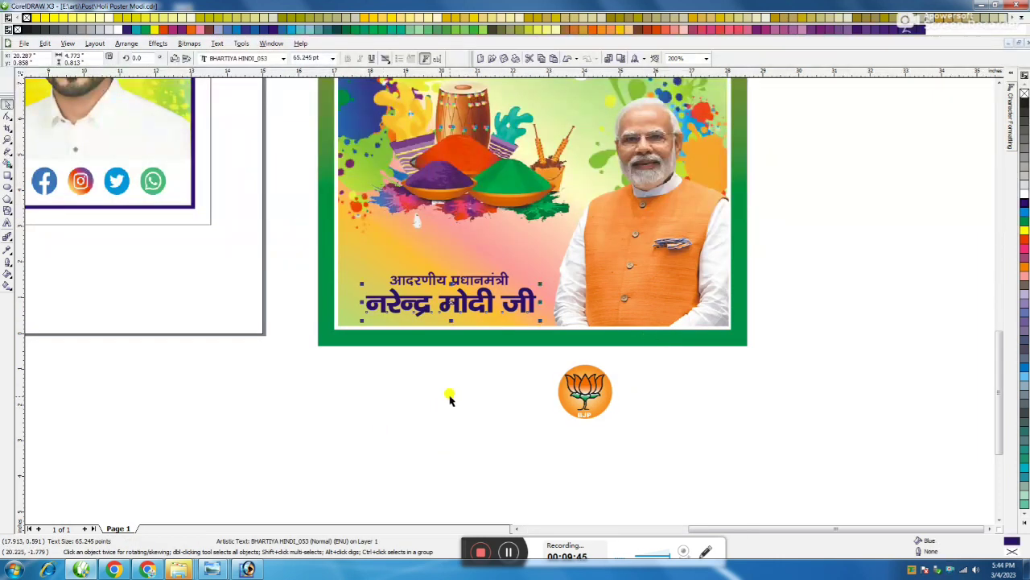
key("F11")
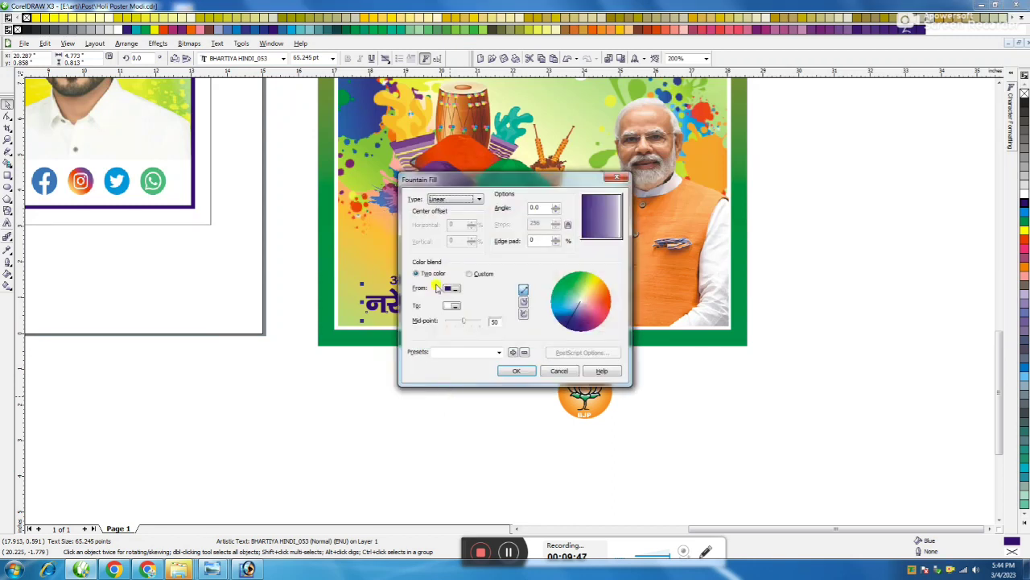
left_click(469, 274)
left_click(533, 304)
left_click(565, 290)
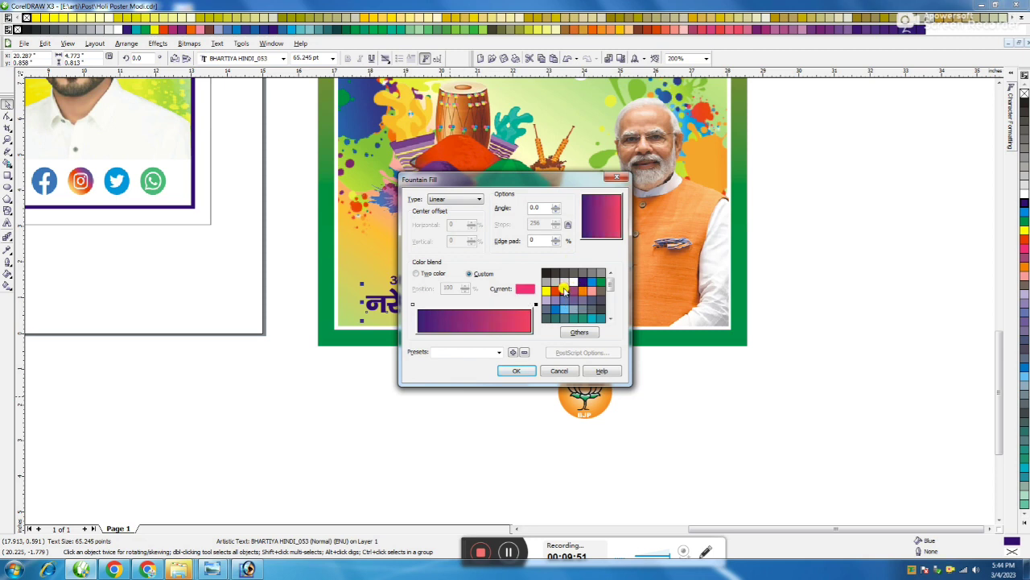
type("90")
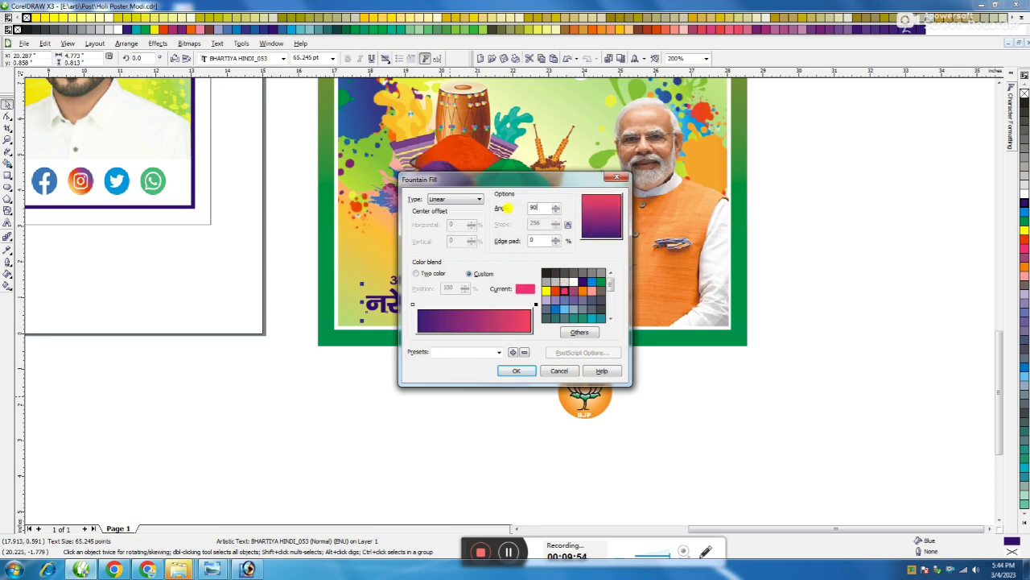
key("Return")
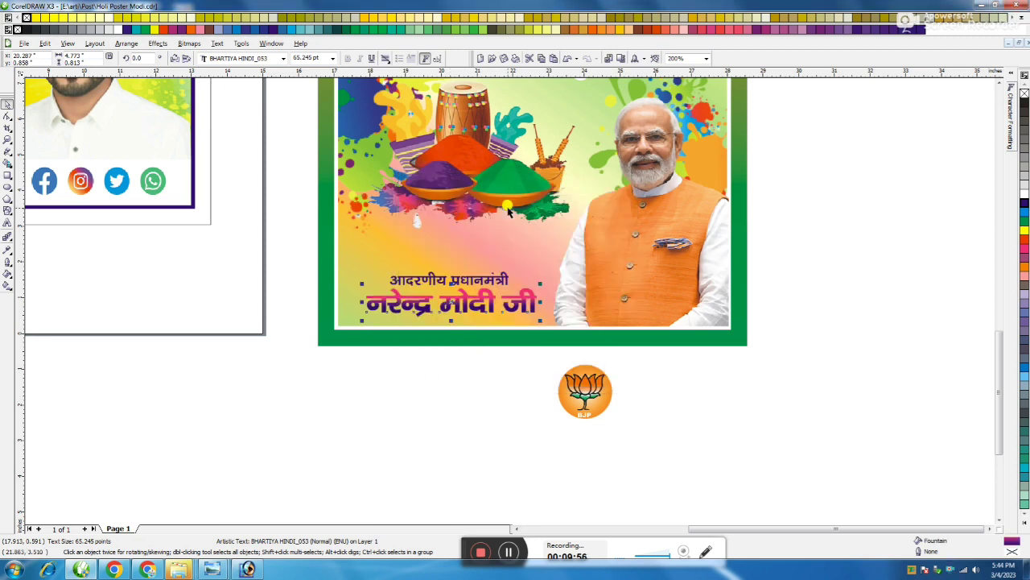
- Add an 8 pt white outline behind the fill of the नरेन्द्र मोदी जी text, scaling with the image
key("F12")
left_click(455, 227)
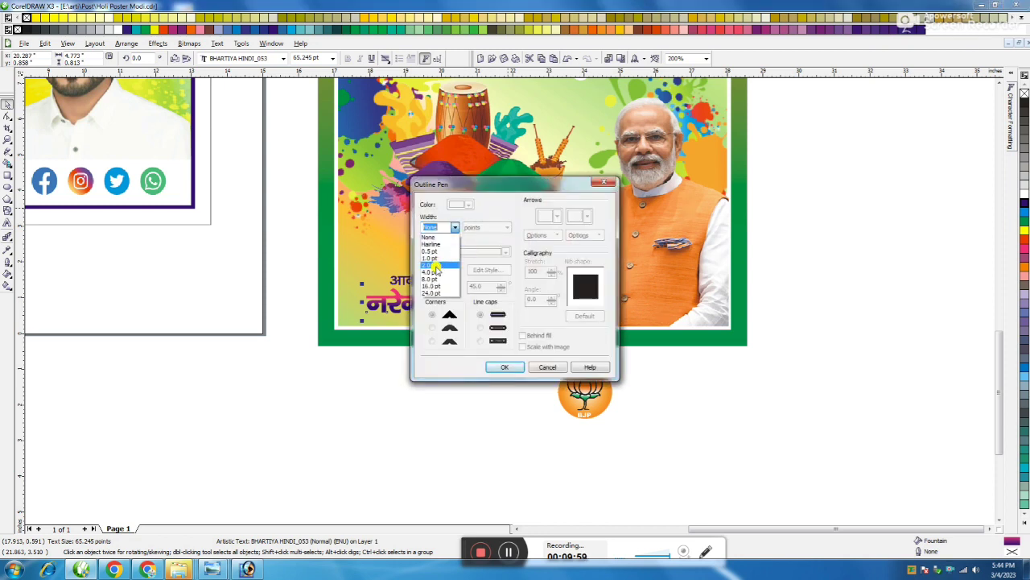
left_click(433, 281)
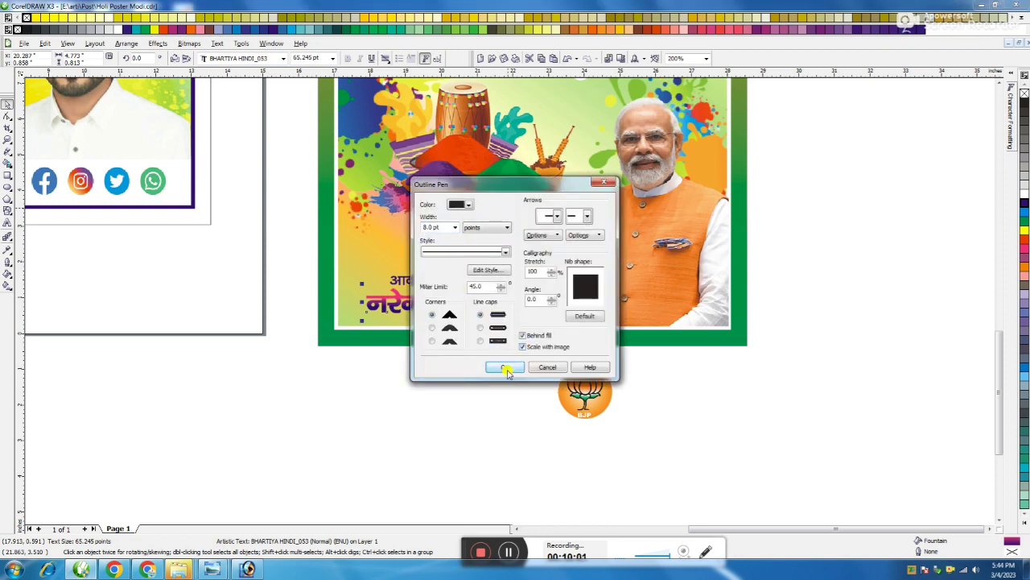
left_click(504, 367)
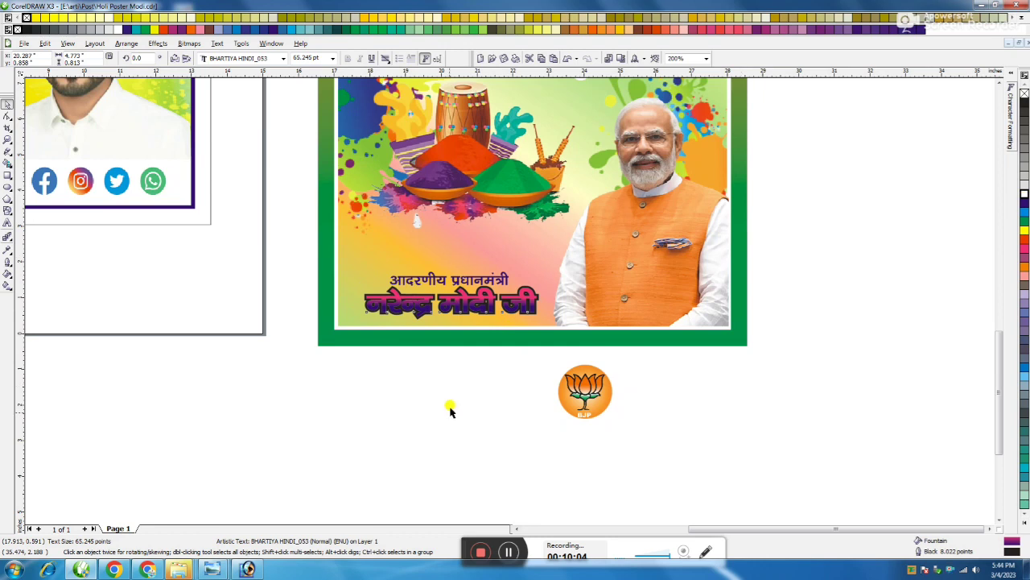
right_click(1025, 193)
left_click(458, 380)
- Move the आदरणीय प्रधानमंत्री line slightly higher above the नरेन्द्र मोदी जी text
left_click(485, 278)
left_click_drag(482, 276, 488, 271)
left_click_drag(408, 289, 398, 285)
- Place the round BJP logo, reduced to about 1.01 inches, just above the आदरणीय प्रधानमंत्री line
left_click(558, 335)
left_click_drag(558, 335, 464, 243)
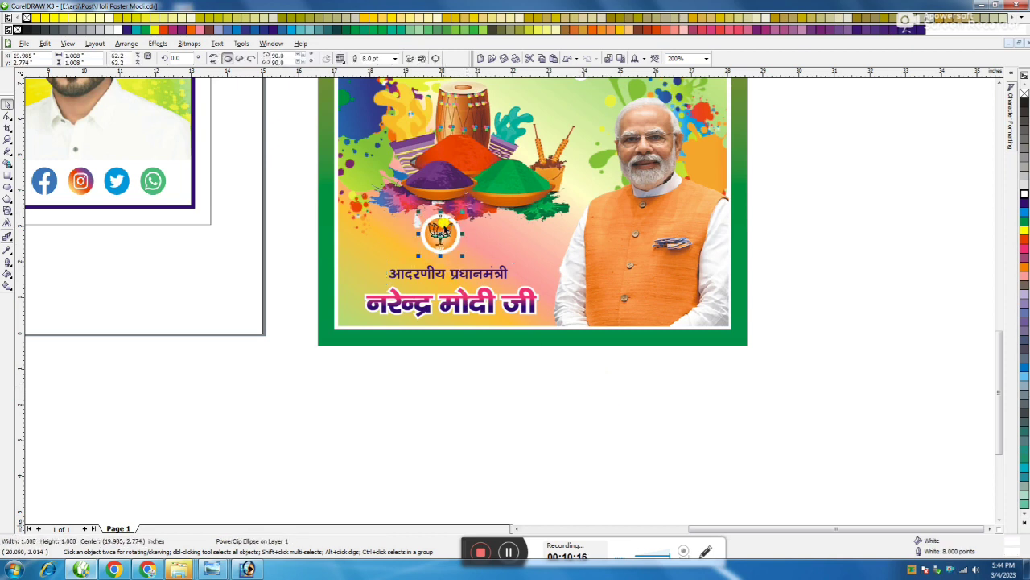
left_click_drag(443, 228, 447, 231)
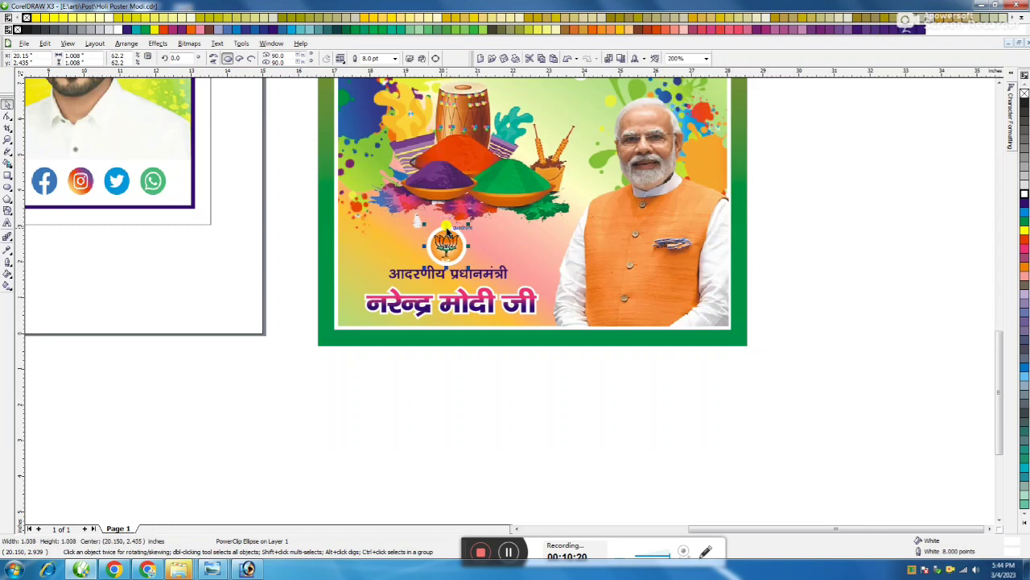
- Nudge the आदरणीय प्रधानमंत्री line down, and shift the logo and both name lines together slightly down and left
left_click(464, 274)
key("Down")
left_click(520, 383)
left_click_drag(568, 370, 359, 211)
left_click_drag(457, 244, 450, 251)
left_click(688, 420)
left_click(717, 288)
left_click(677, 393)
- Try a Moon Green outline on the inner poster rectangle
left_click(345, 324)
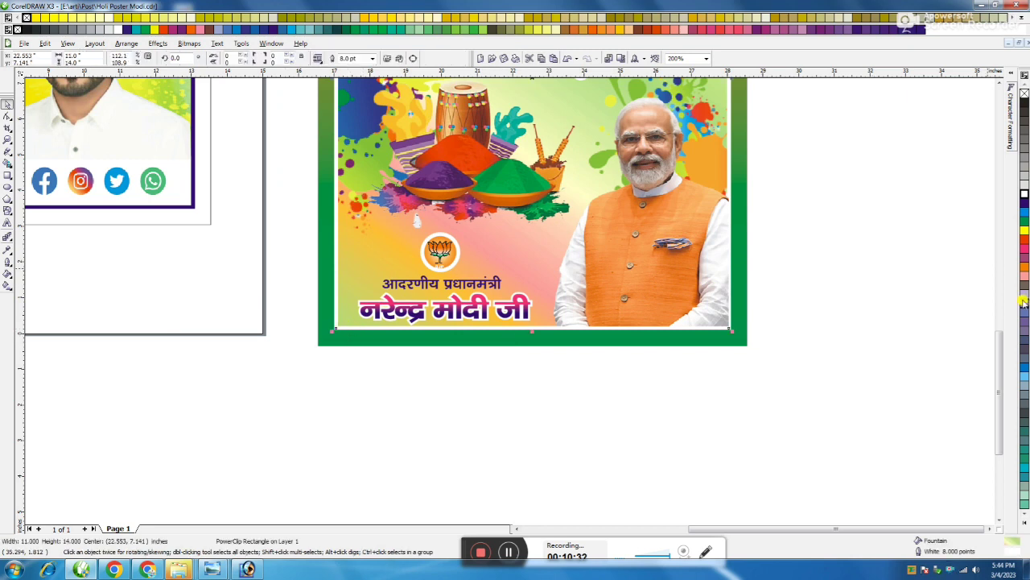
left_click(1024, 520)
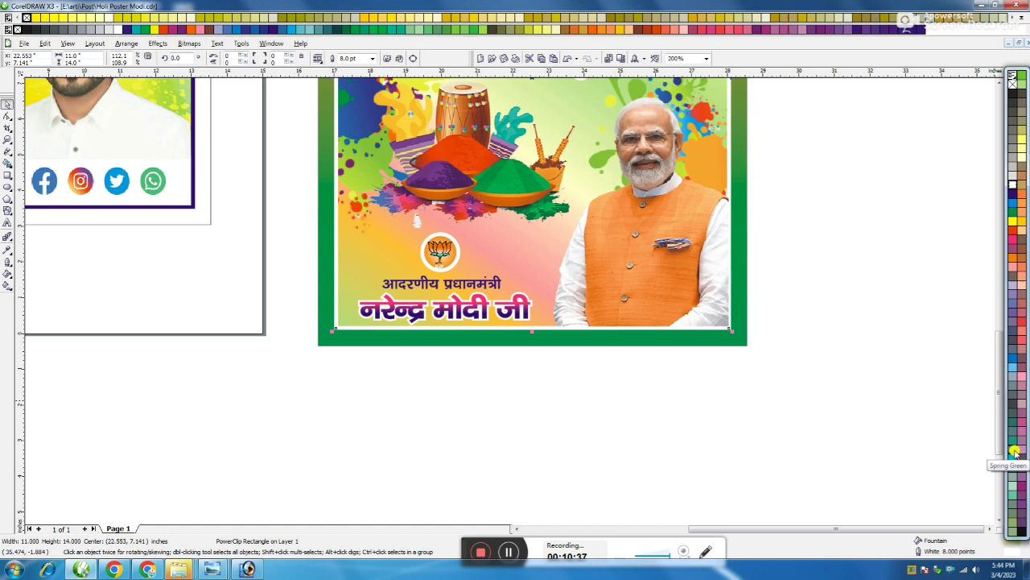
right_click(1021, 85)
left_click(765, 347)
scroll(623, 267, "down", 1)
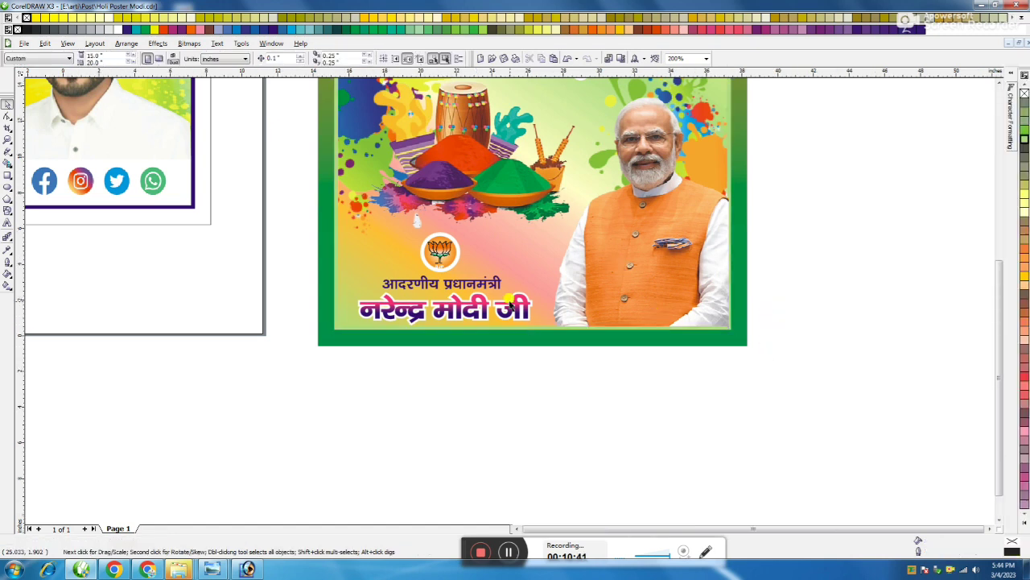
scroll(652, 279, "down", 1)
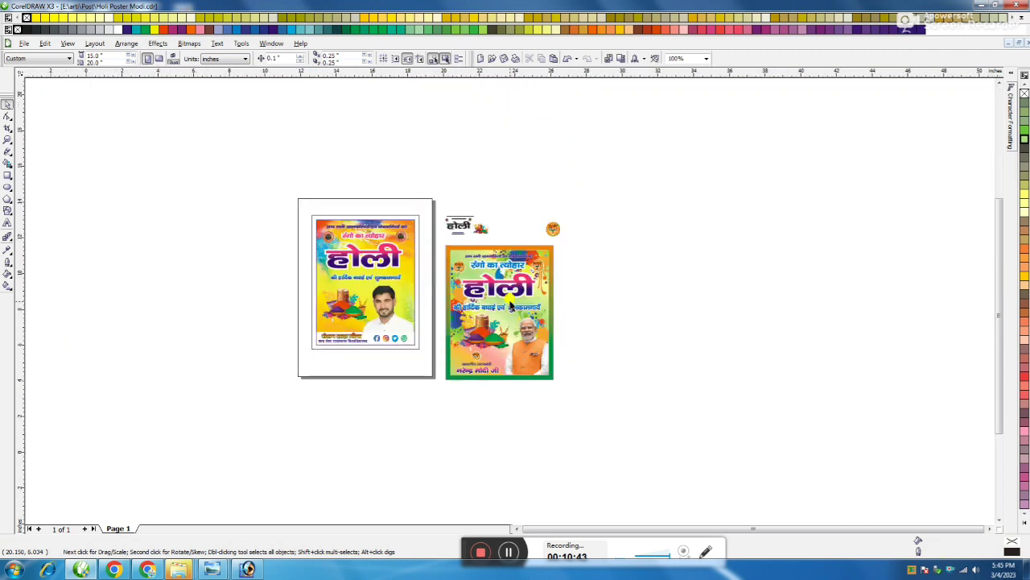
scroll(519, 305, "up", 1)
- Try a Blue Purple outline on the inner poster rectangle and settle on Blue
left_click(585, 209)
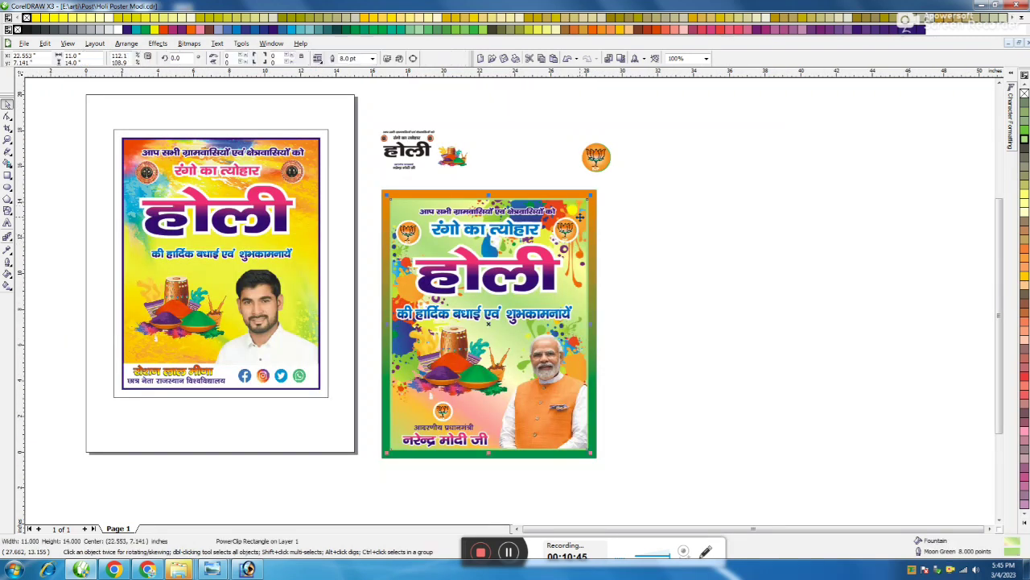
left_click(1026, 525)
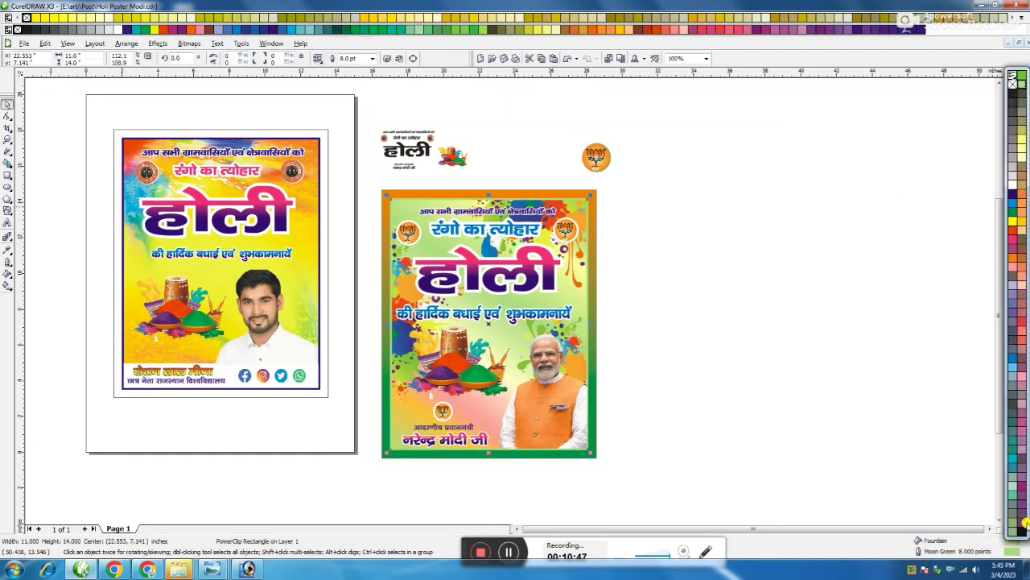
right_click(1022, 486)
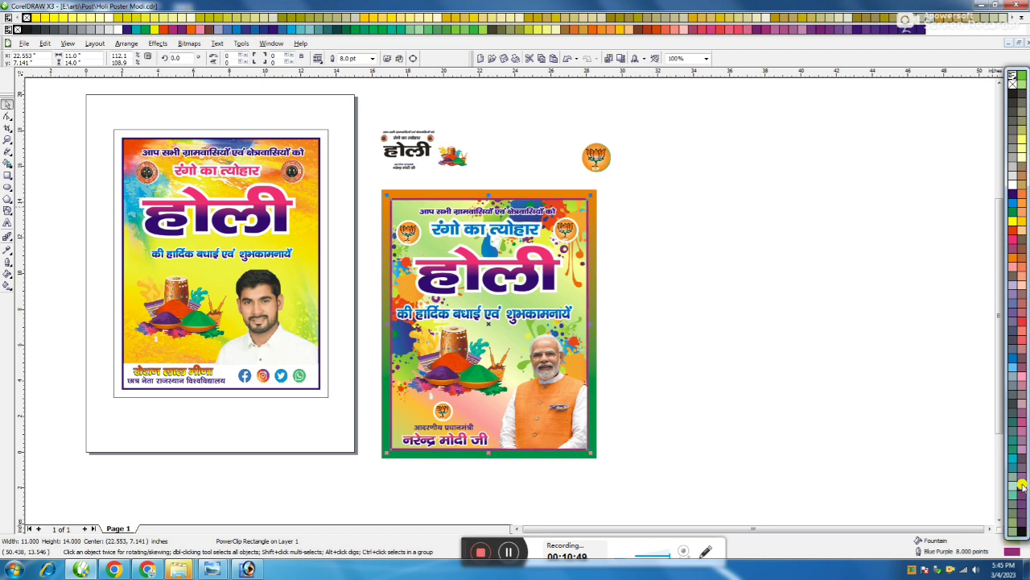
right_click(1015, 192)
left_click(684, 269)
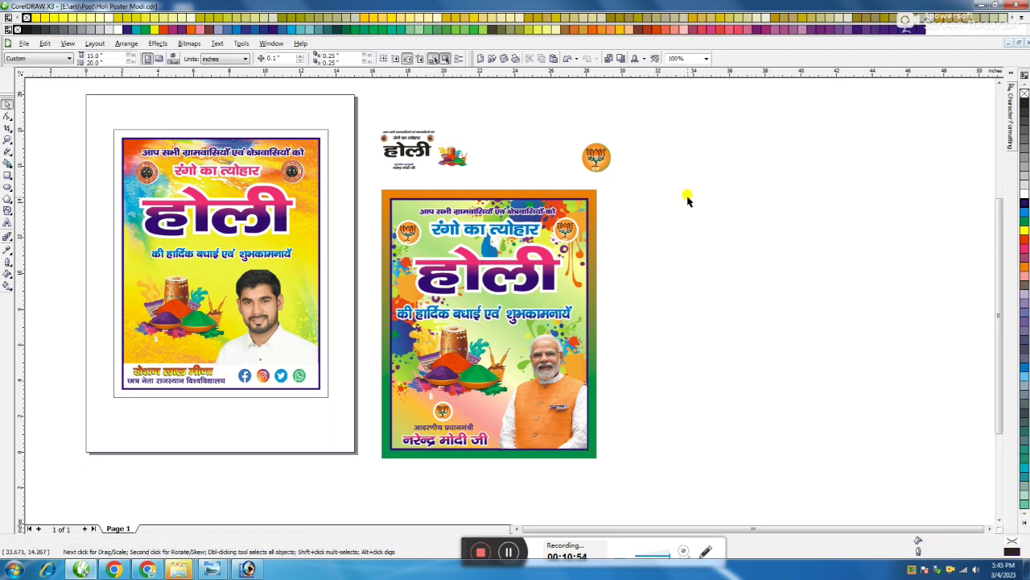
- Select the outer 12 × 15 inch frame rectangle
left_click(594, 207)
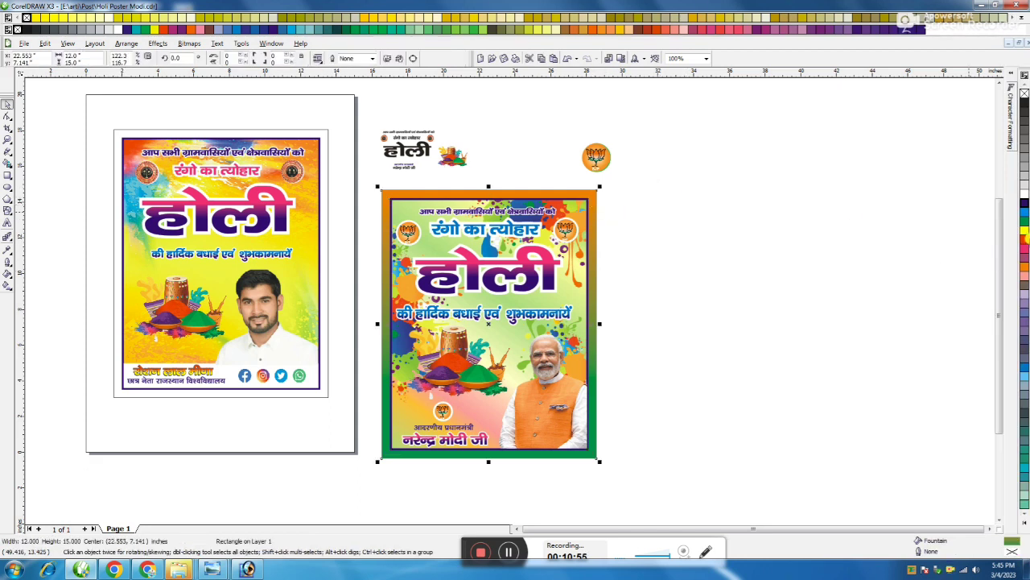